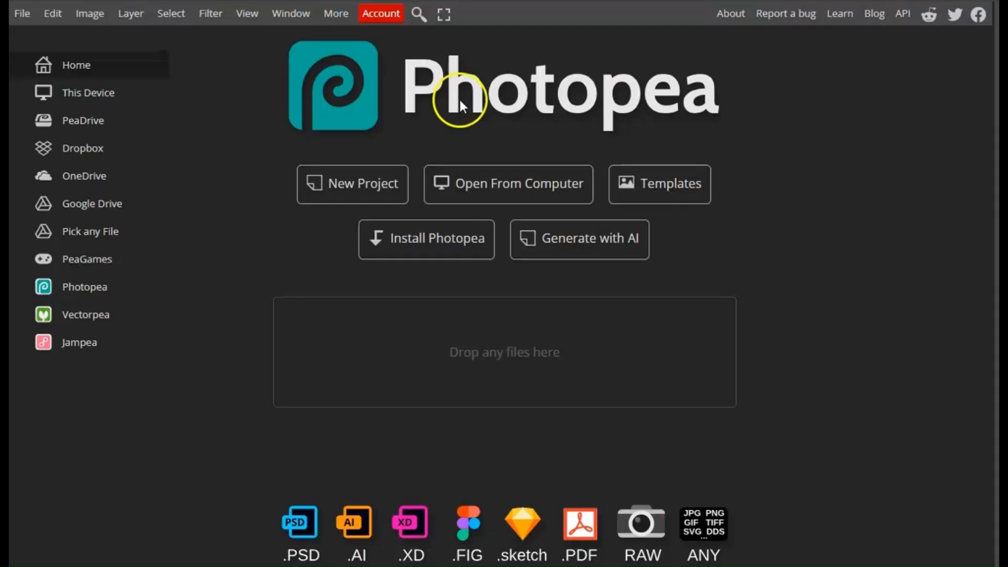
Create a new project 585 pixels wide and 559 pixels high with a transparent background.
click(307, 185)
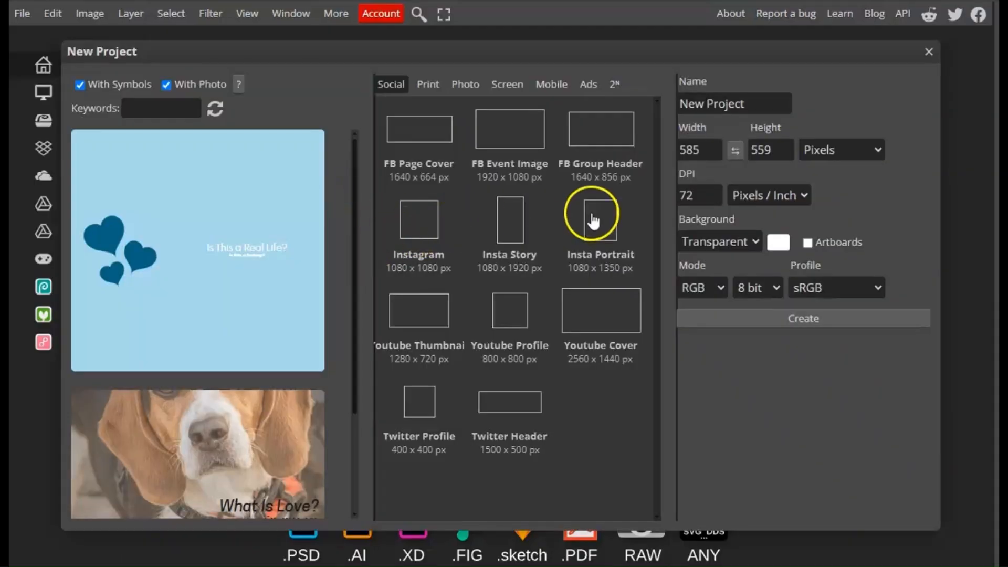
click(694, 155)
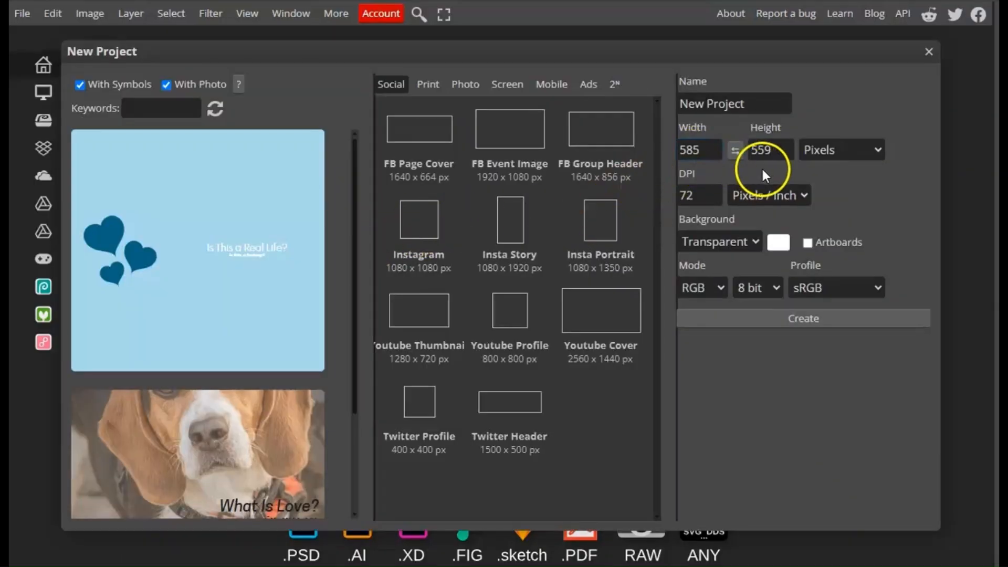
click(776, 157)
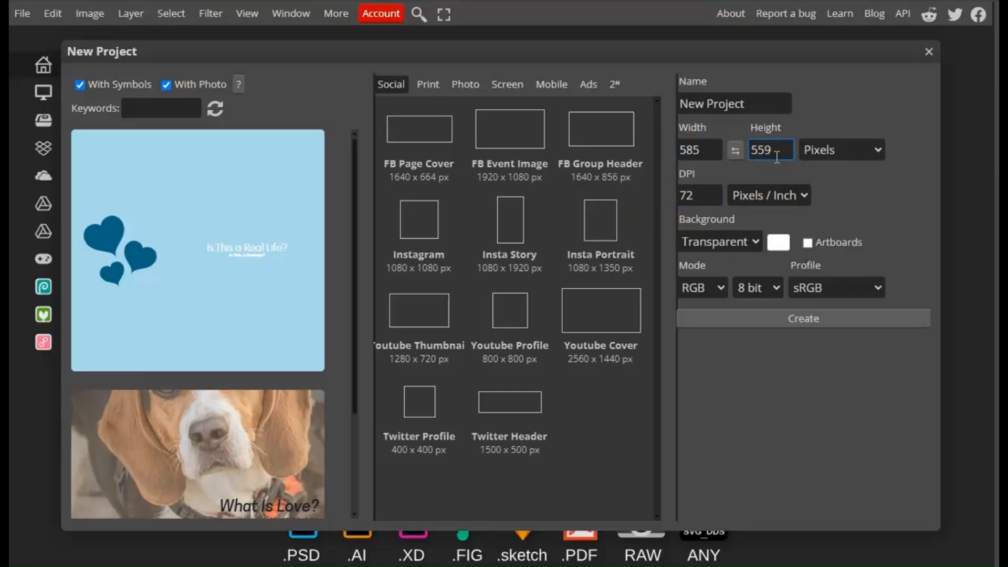
click(787, 321)
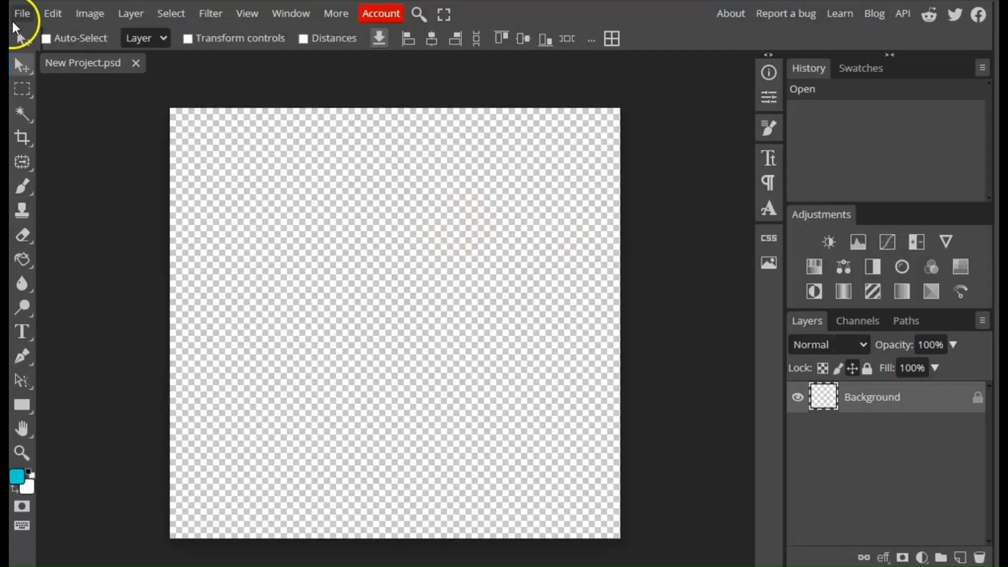
Place the Template-Shirts-R15 image into the project at its full size and apply the placement.
click(20, 16)
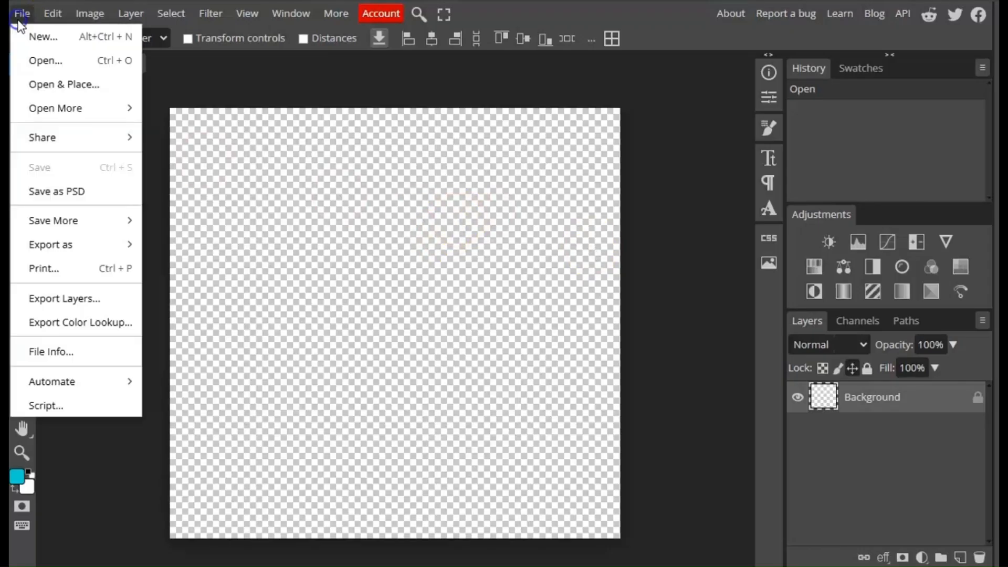
click(307, 143)
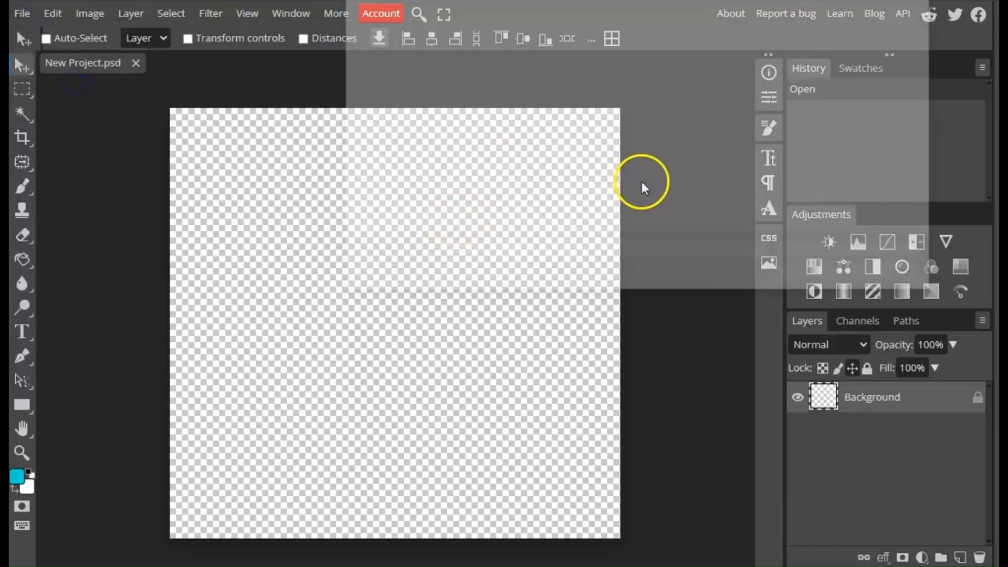
scroll(653, 180, down, 2)
double_click(601, 198)
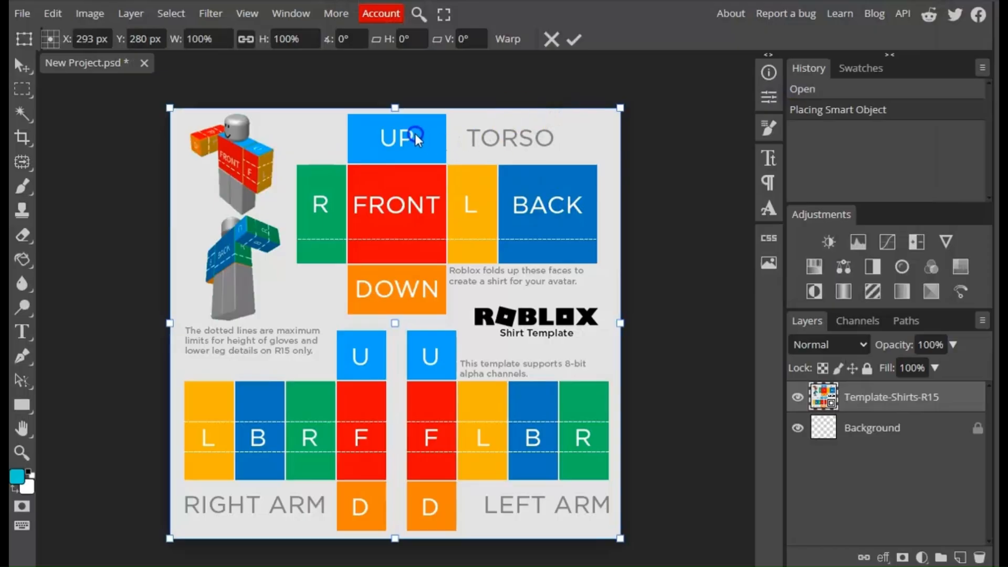
click(571, 45)
Select the template's UP, FRONT and DOWN torso column and try to delete it, rasterizing the smart object.
click(21, 88)
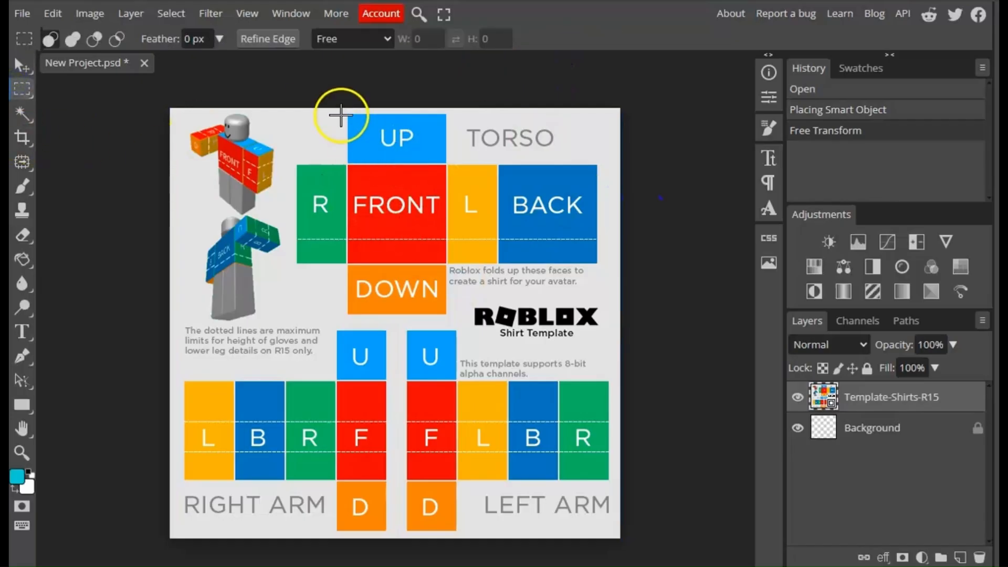
drag(344, 112, 448, 321)
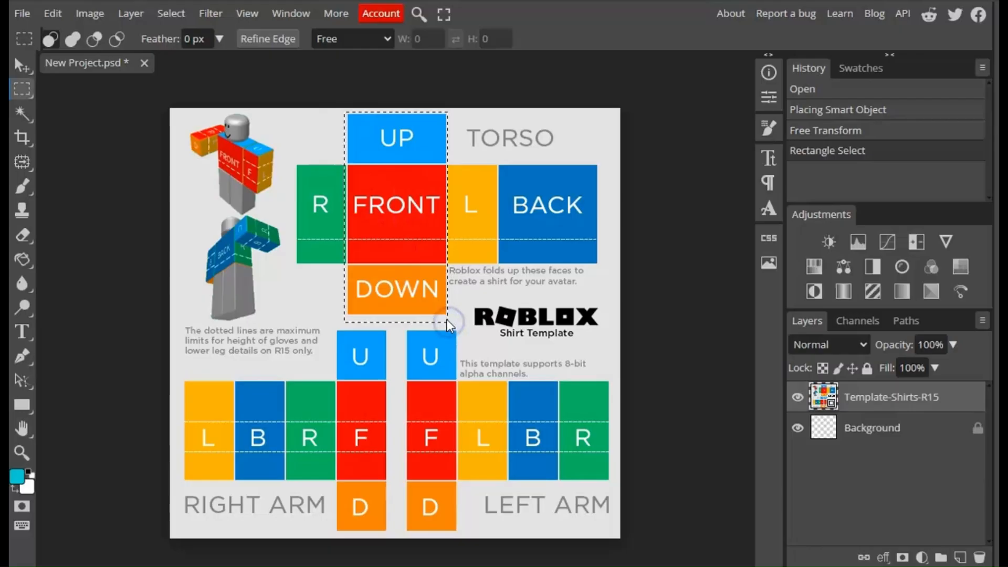
key(Delete)
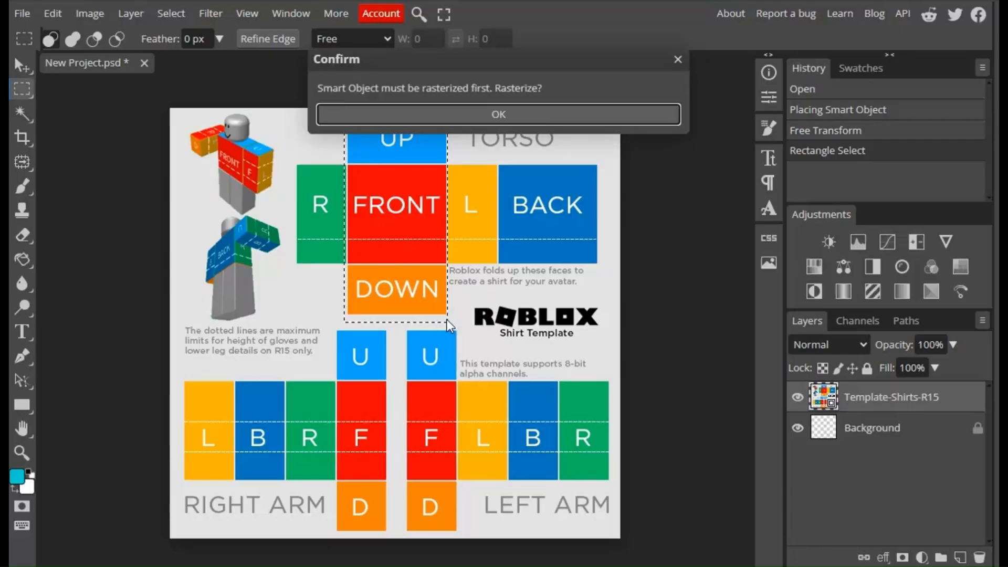
click(519, 114)
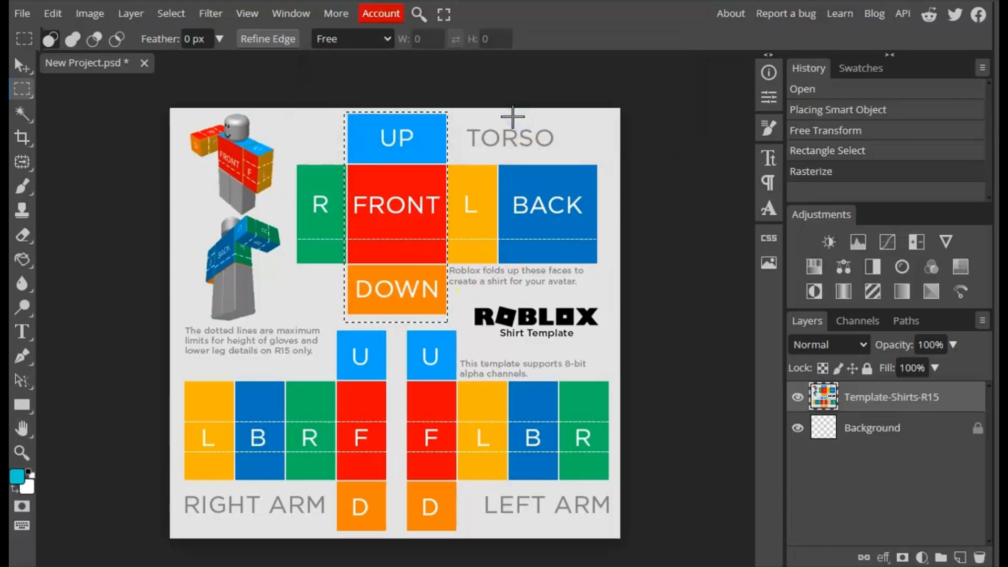
key(Delete)
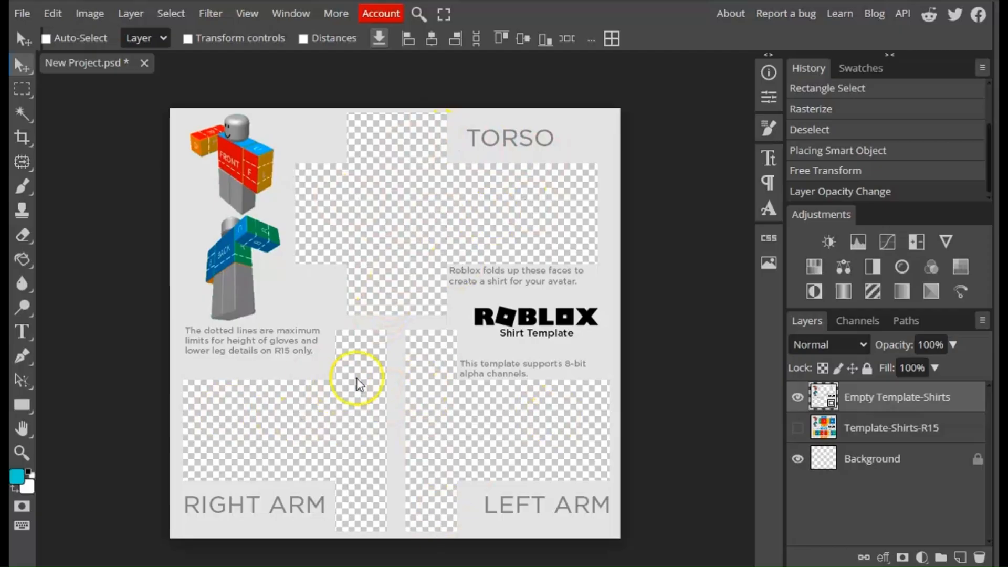
Hide the Empty Template-Shirts layer and draw a black rectangle shape covering the right half of the canvas.
click(798, 398)
click(22, 14)
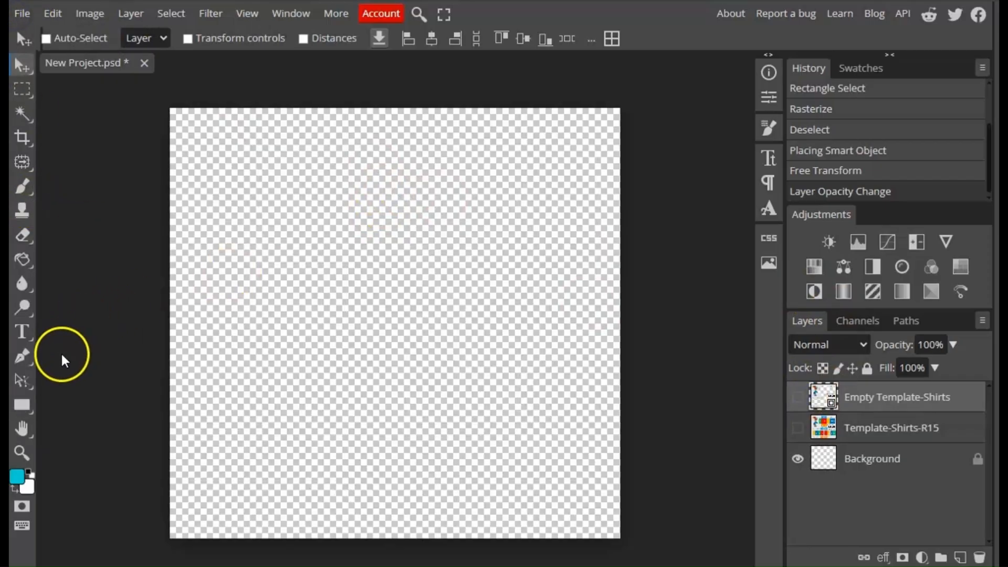
click(22, 405)
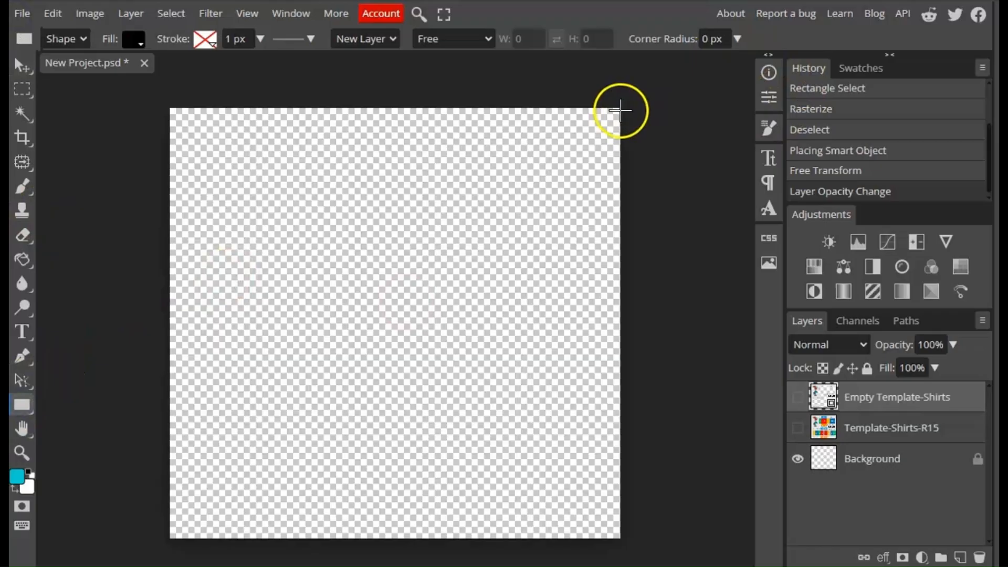
drag(625, 108, 399, 538)
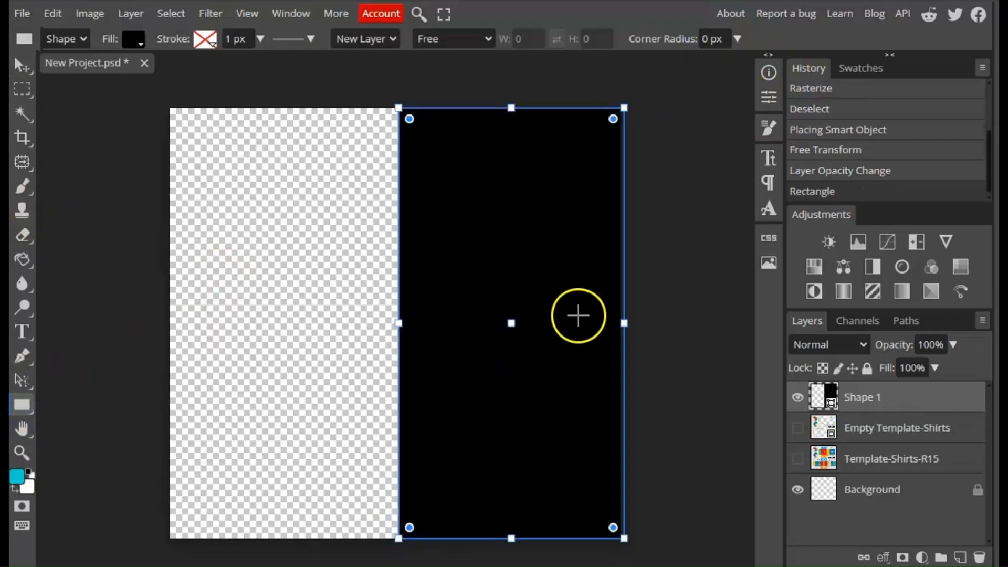
Duplicate the black rectangle layer and fit the copy over the left half of the canvas.
right_click(935, 402)
click(873, 206)
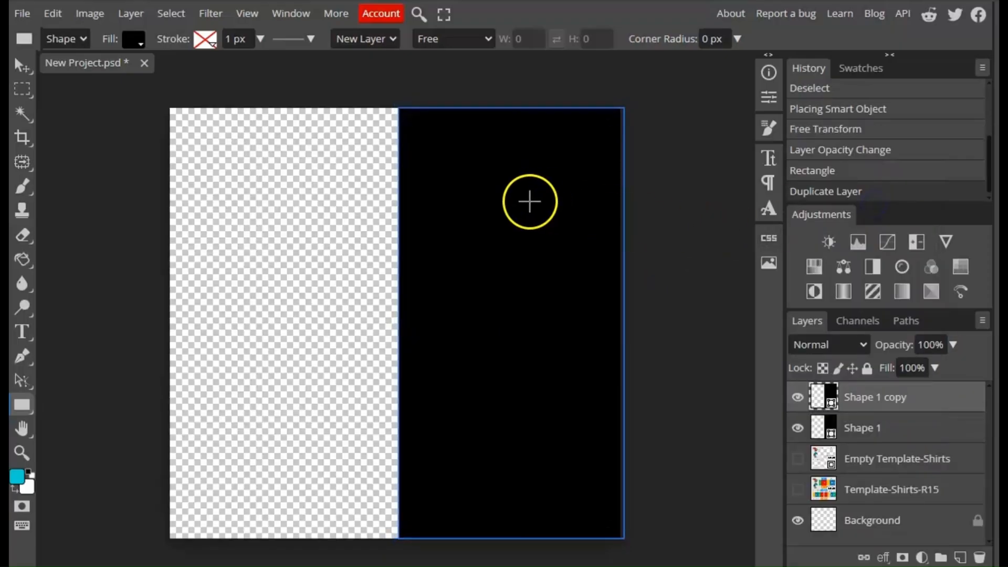
click(21, 66)
drag(473, 211, 251, 216)
key(ctrl+alt+t)
click(581, 38)
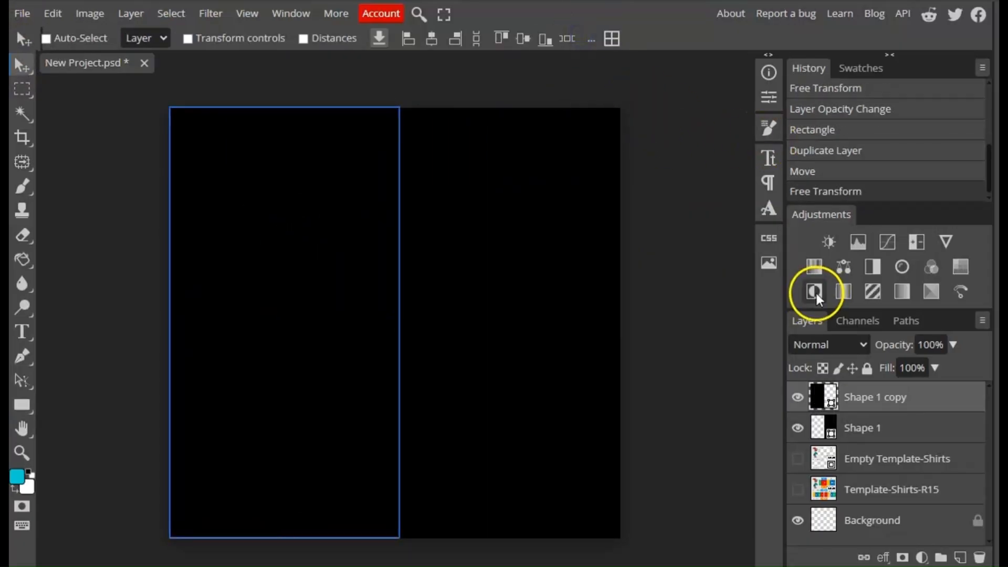
Rename the left rectangle's layer "blue" and the right rectangle's layer "purple".
click(890, 428)
click(862, 396)
double_click(875, 399)
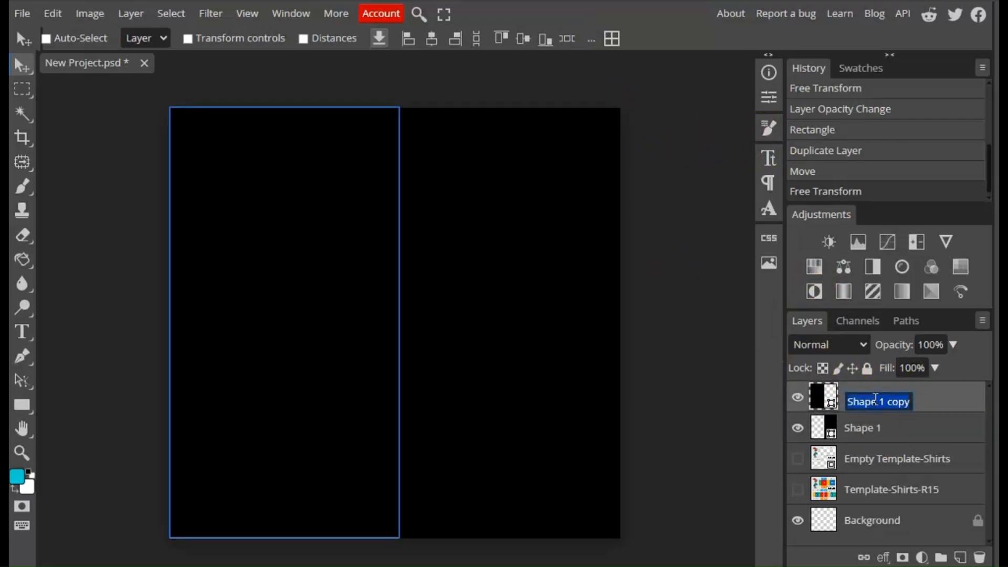
text(blee)
key(Return)
click(872, 431)
double_click(873, 432)
text(pu)
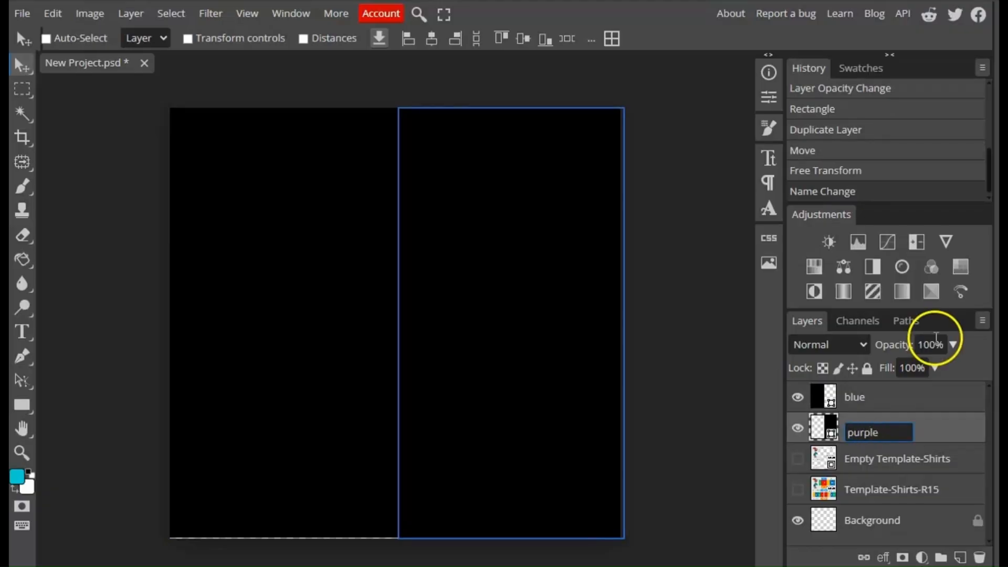
click(963, 359)
Apply a Color Overlay with hex color 00ced1 to the blue layer.
double_click(926, 405)
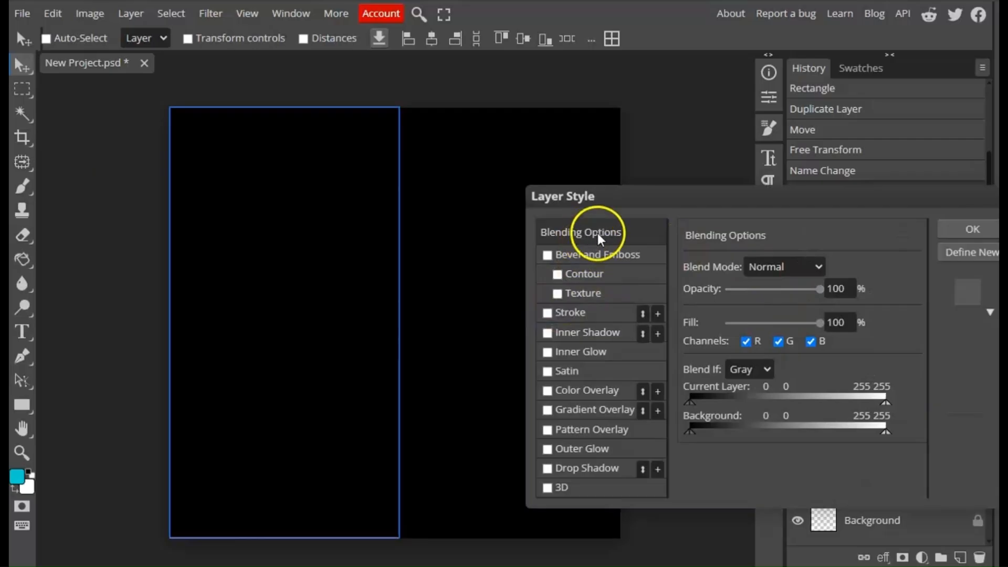
click(578, 390)
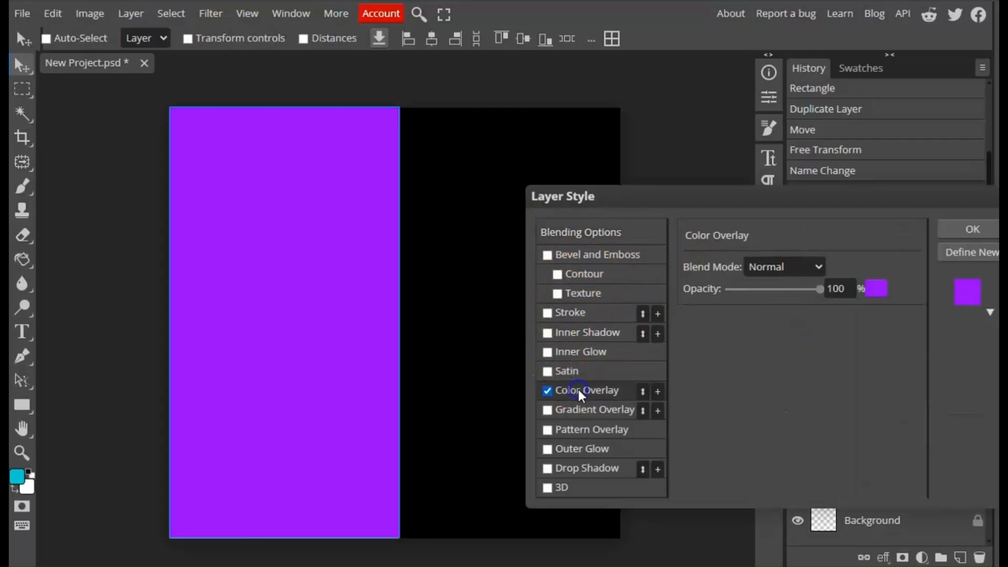
click(875, 290)
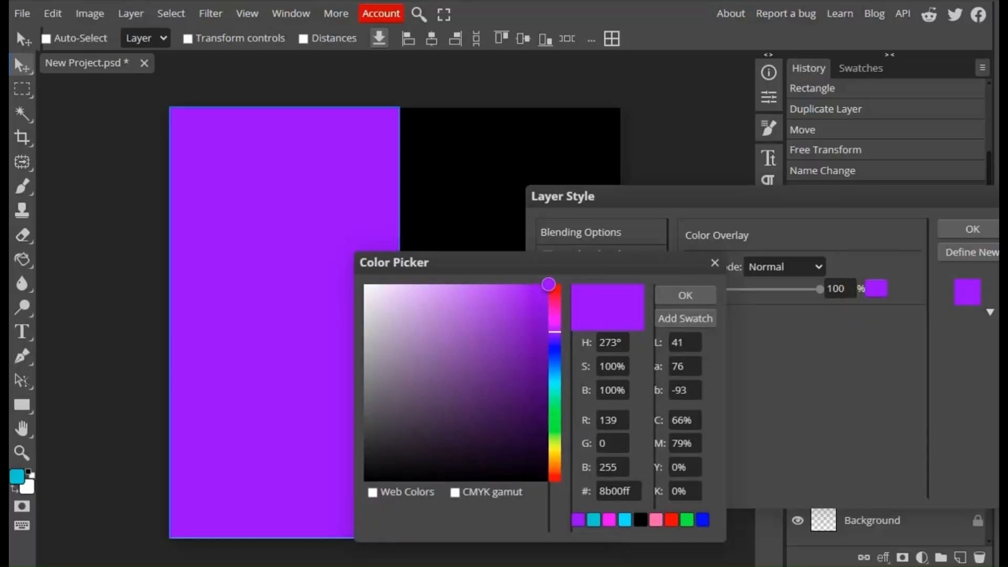
double_click(611, 493)
text(00CED1)
key(Return)
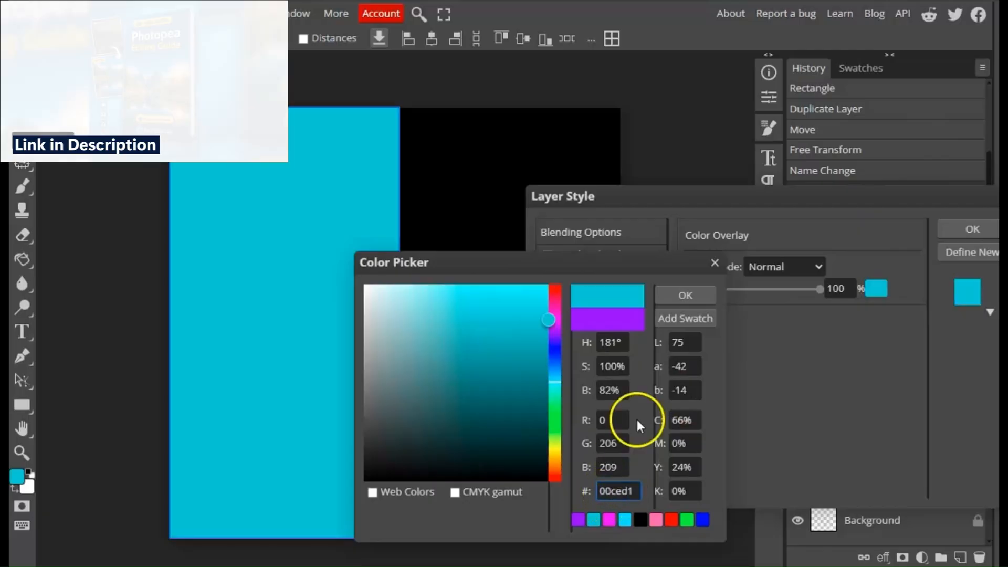
click(671, 297)
click(961, 229)
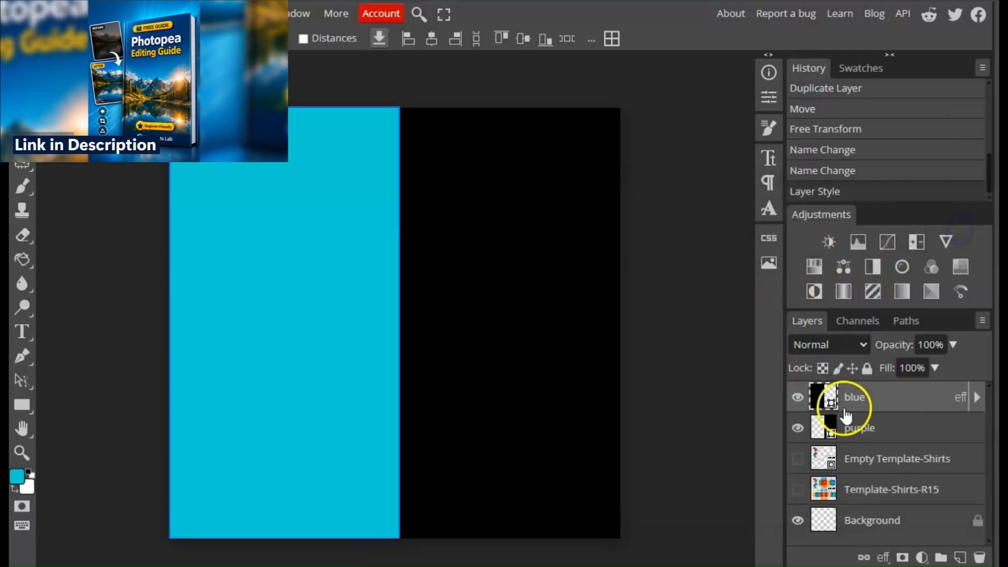
Apply a Color Overlay with hex color 8b00ff to the purple layer.
double_click(907, 428)
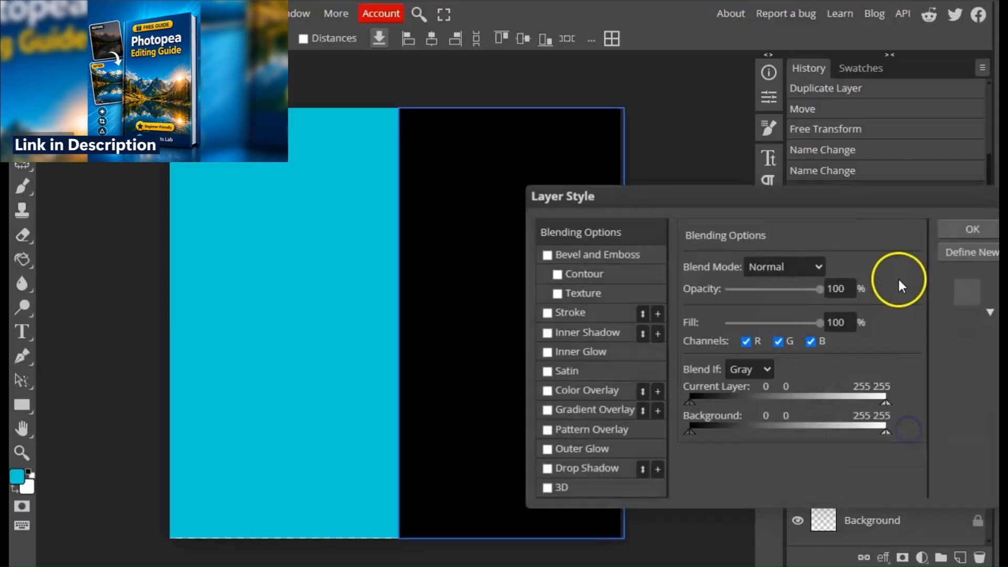
click(580, 392)
click(874, 290)
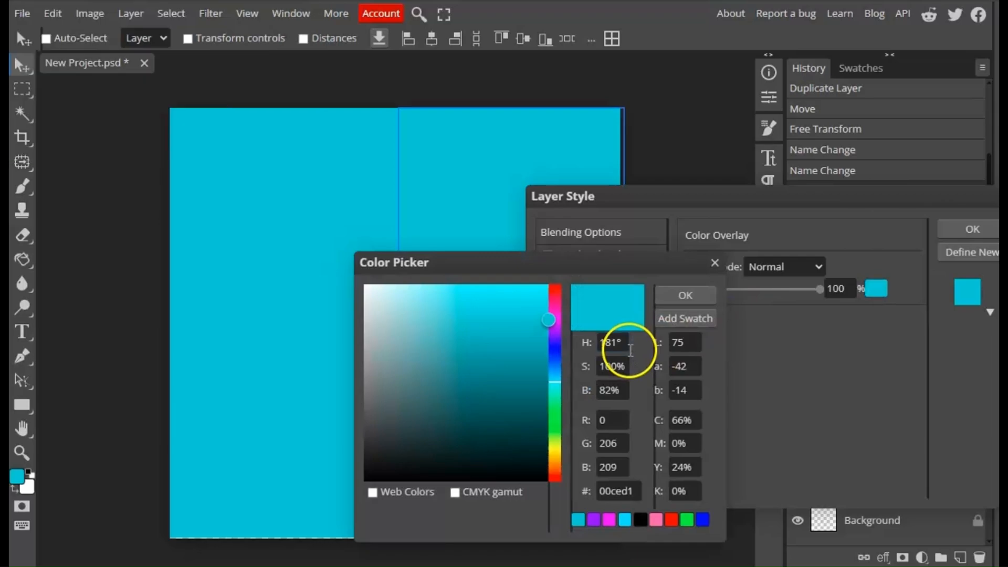
double_click(614, 491)
text(8B00FF)
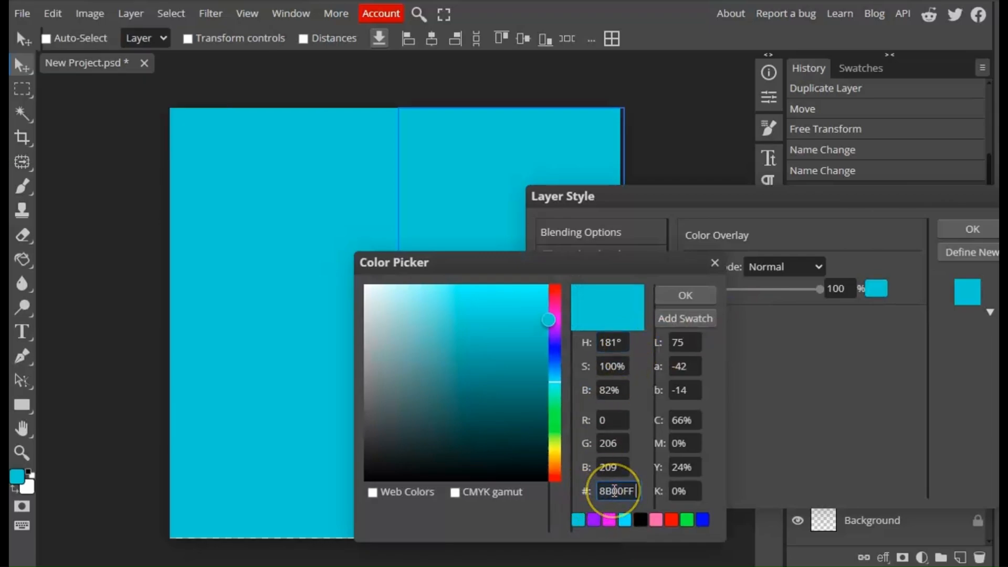
key(Return)
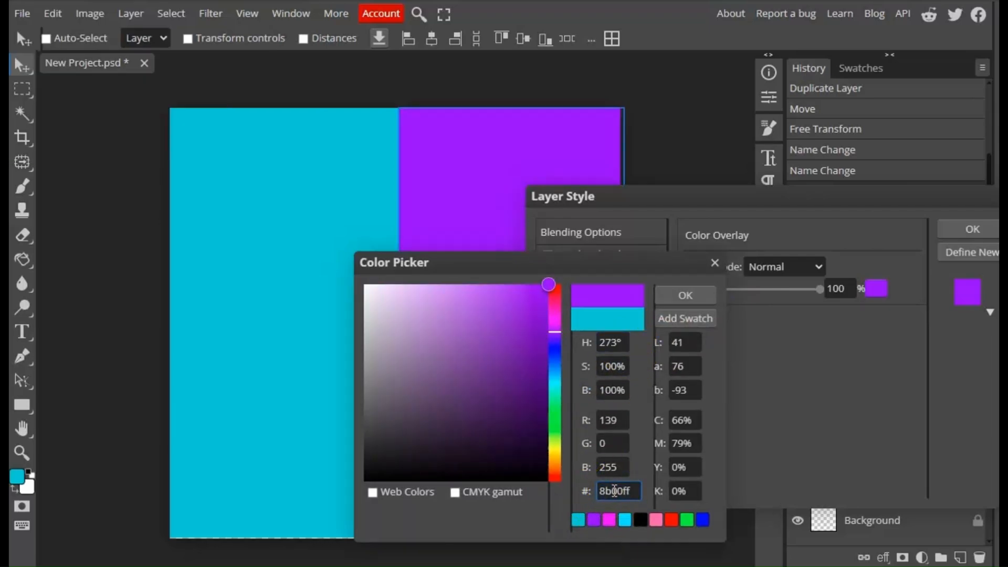
click(688, 297)
click(944, 233)
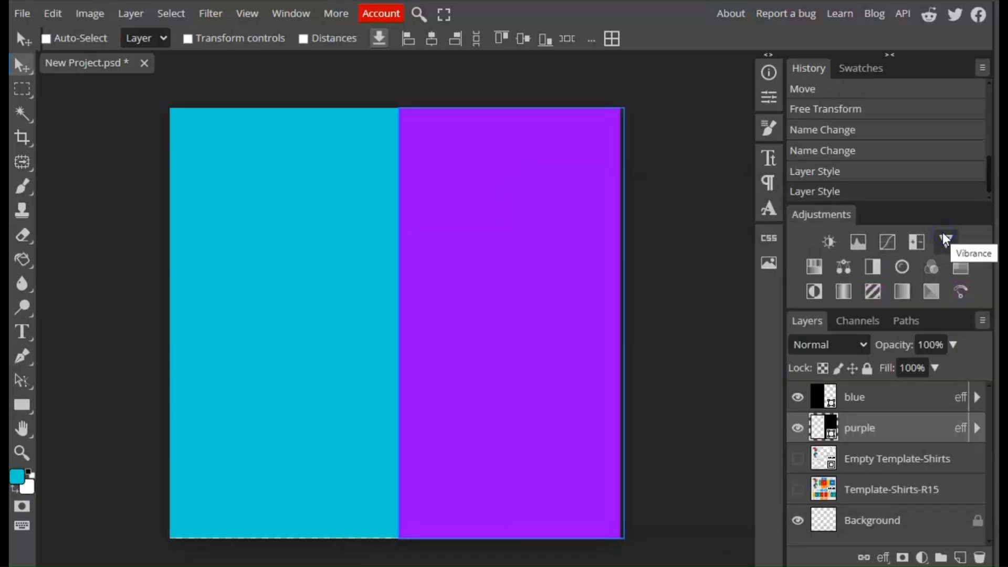
Move the purple and blue layers beneath the Background layer and show the Empty Template-Shirts layer.
drag(856, 440, 855, 528)
drag(871, 399, 872, 518)
click(800, 400)
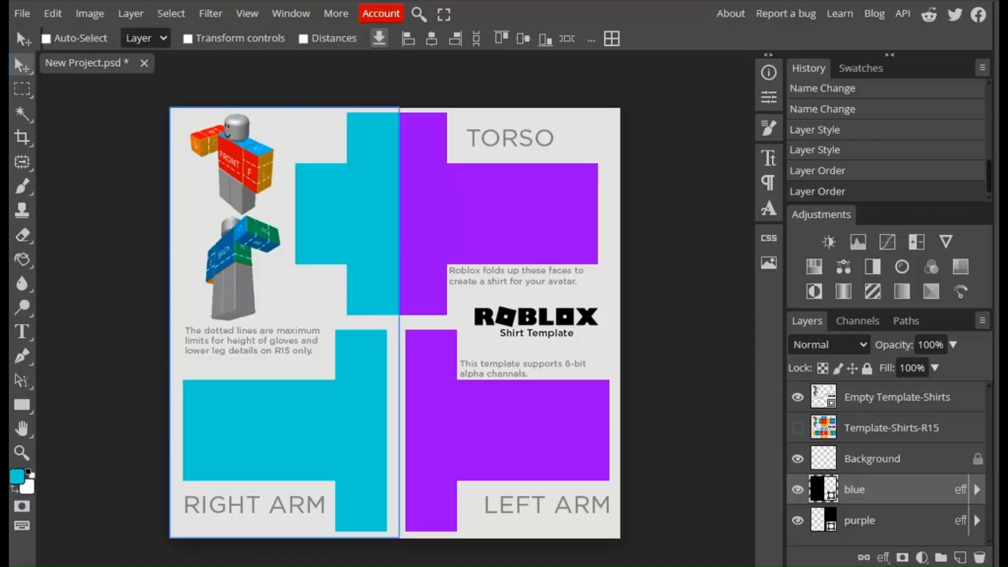
Place the "shirt shading" image from the Desktop folder into the project.
click(21, 12)
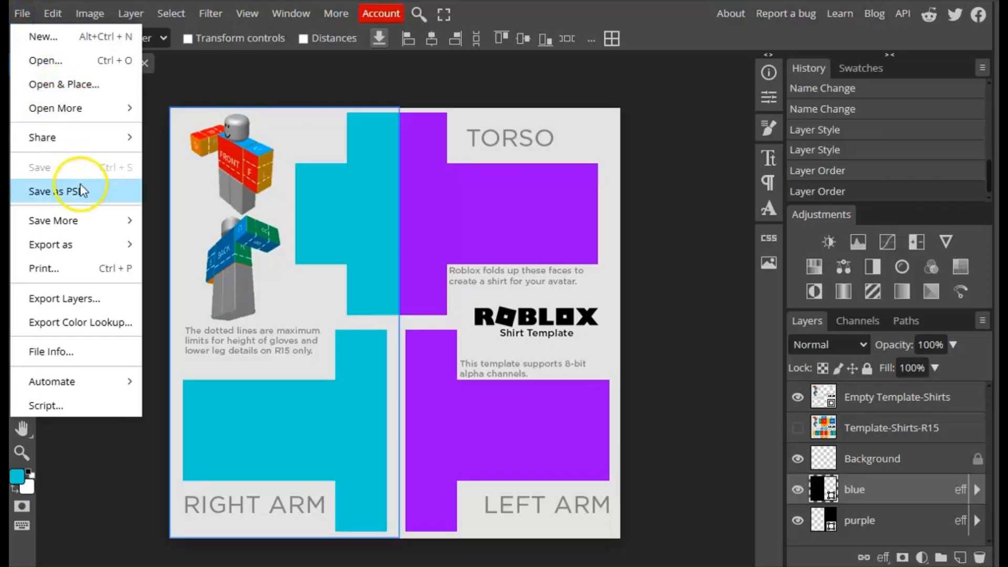
click(92, 88)
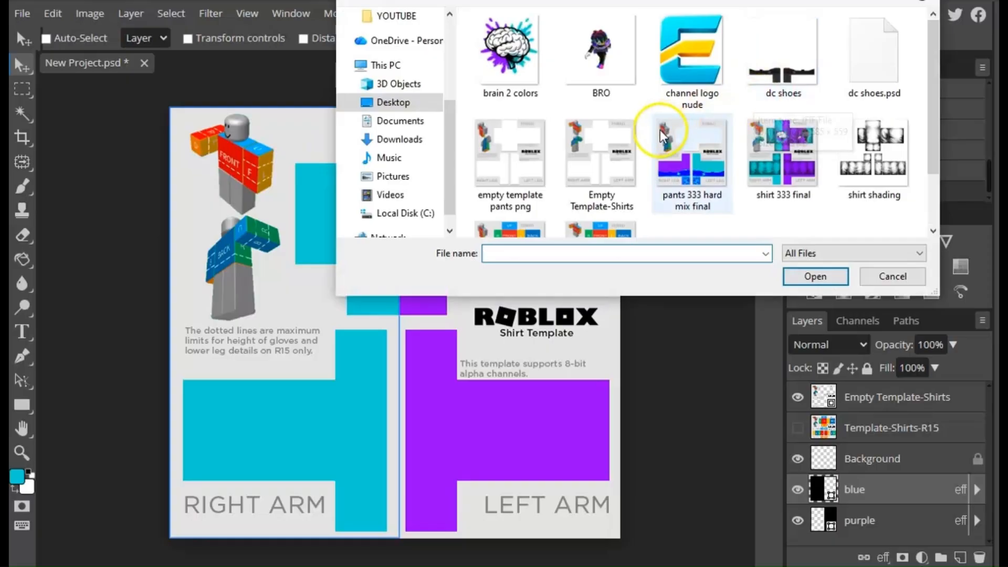
double_click(863, 151)
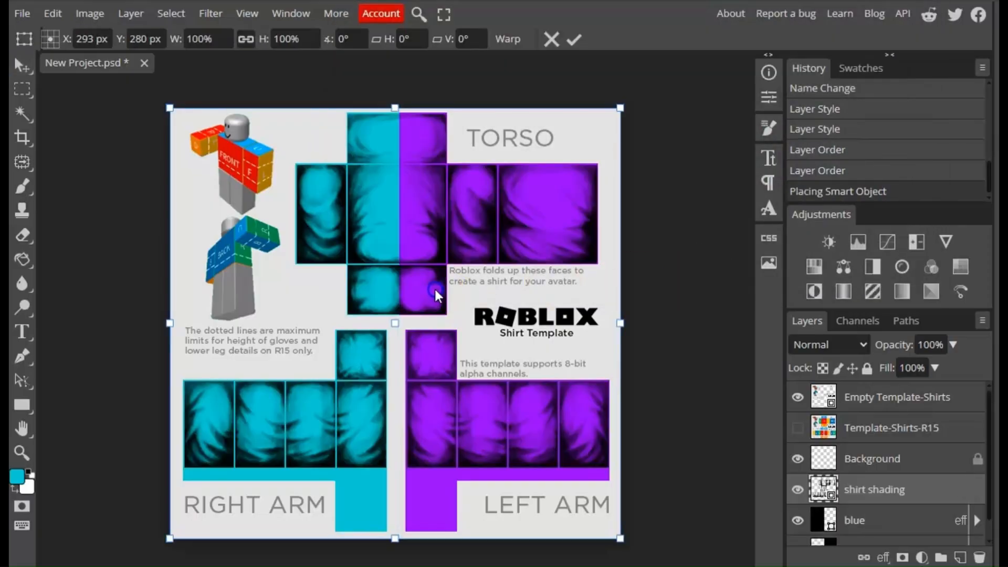
Move the shirt shading layer to the top of the layer stack and set its opacity to 50%.
drag(884, 480, 909, 393)
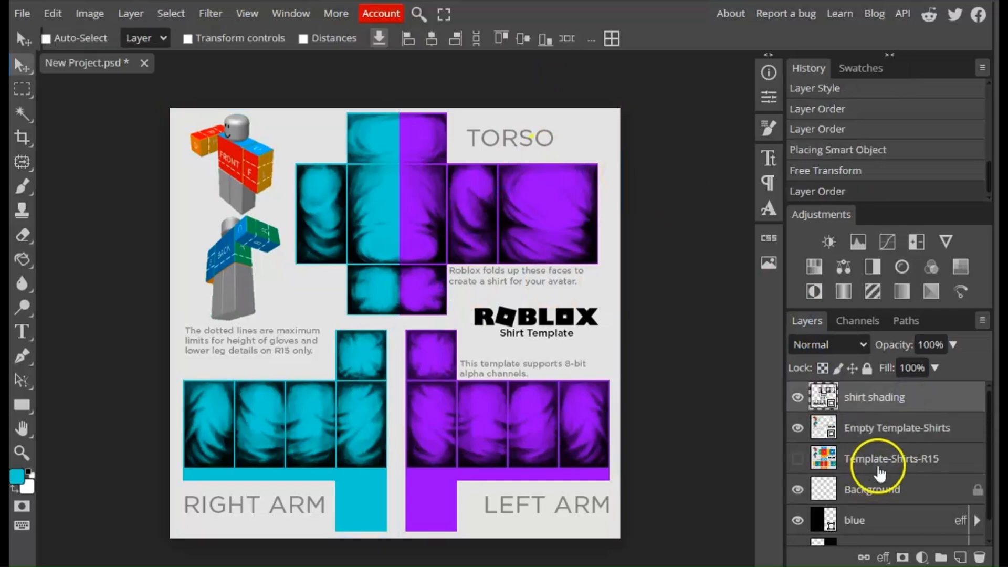
click(955, 344)
drag(953, 369, 919, 373)
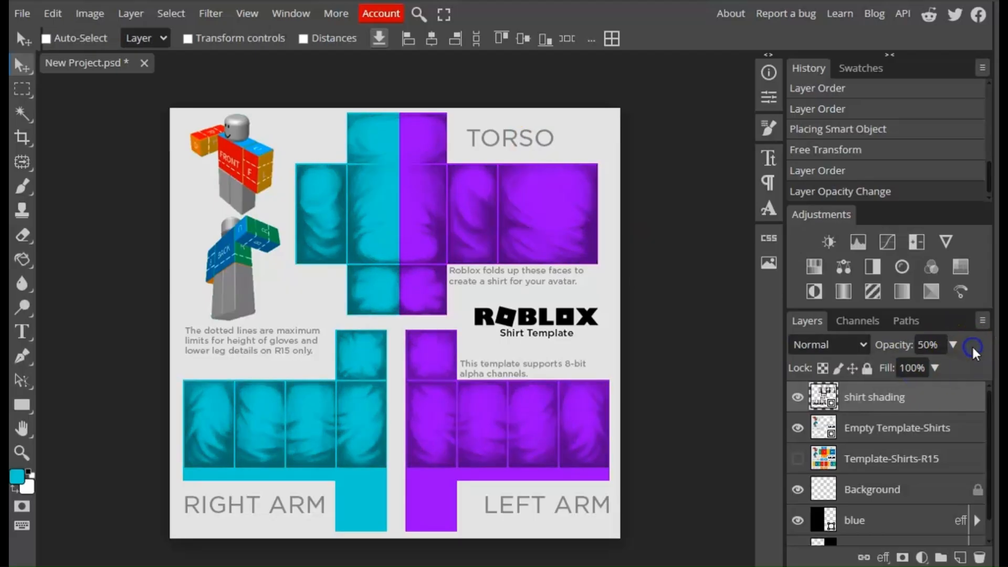
Place the "brain 2 colors" image, scale it to 19.74%, and center it on the torso's front panel.
click(25, 13)
click(84, 85)
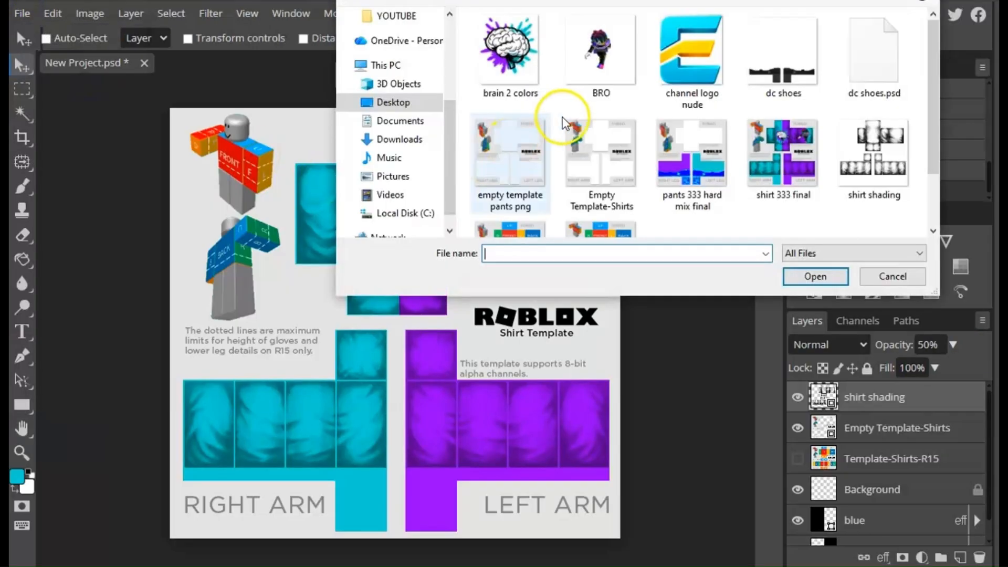
double_click(520, 53)
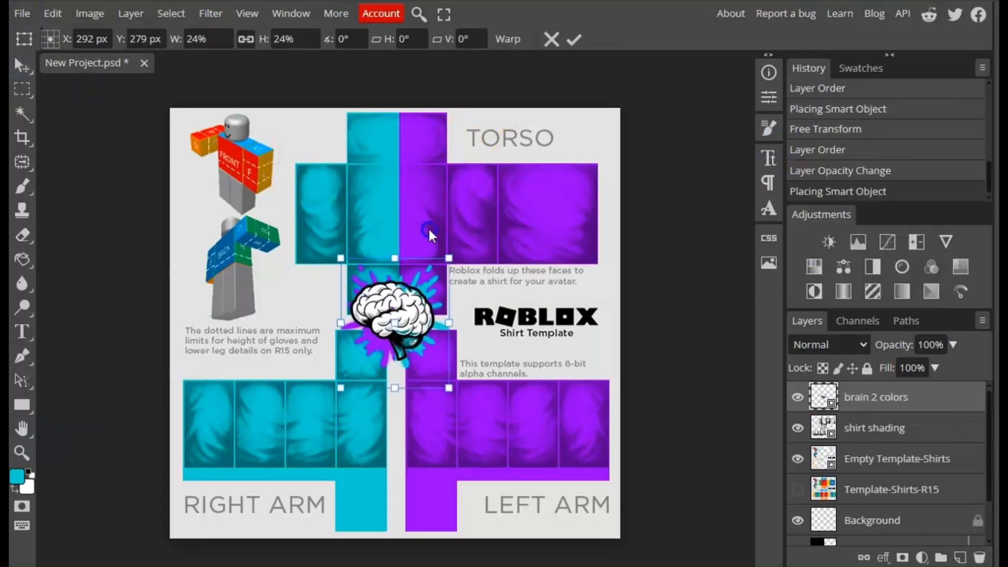
drag(430, 326, 433, 235)
drag(448, 293, 430, 272)
drag(406, 250, 422, 248)
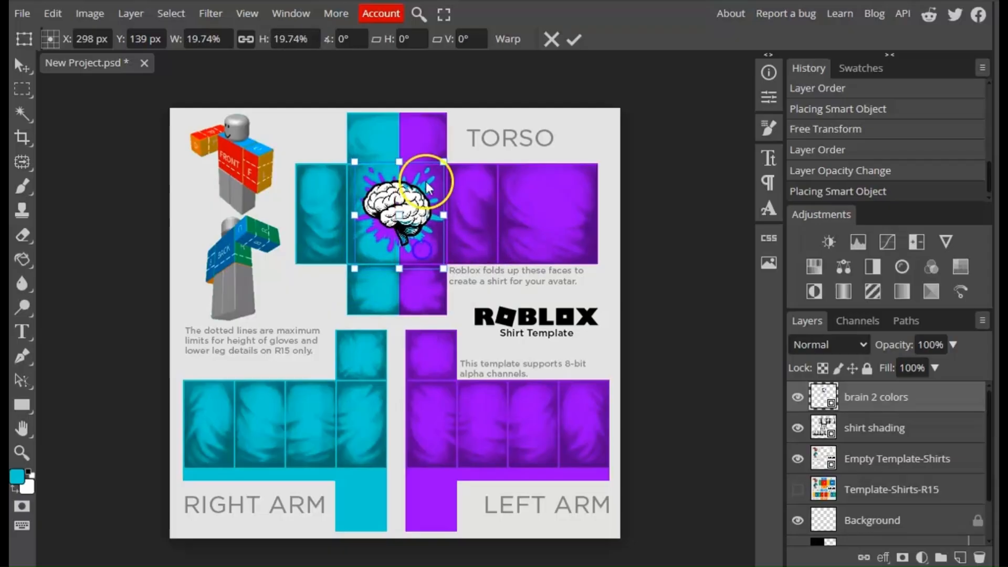
click(573, 38)
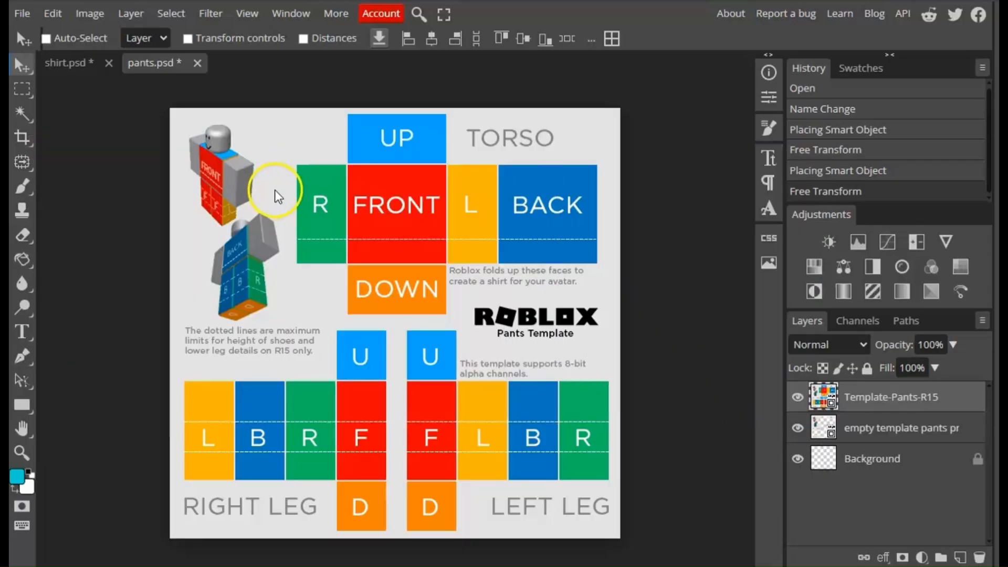
Hide the Template-Pants-R15 layer in pants.psd and copy the blue and purple layers from shirt.psd into it.
click(798, 398)
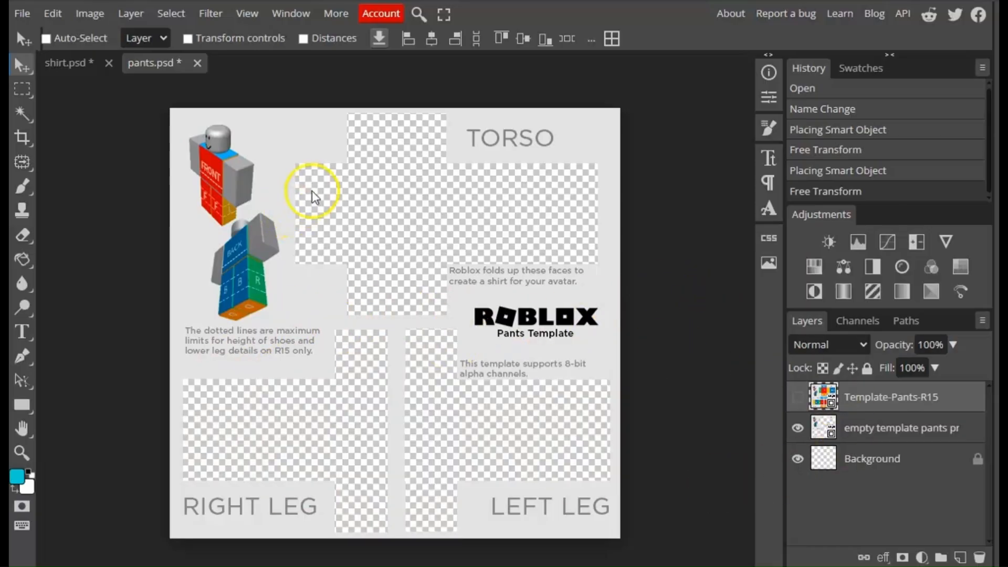
click(85, 61)
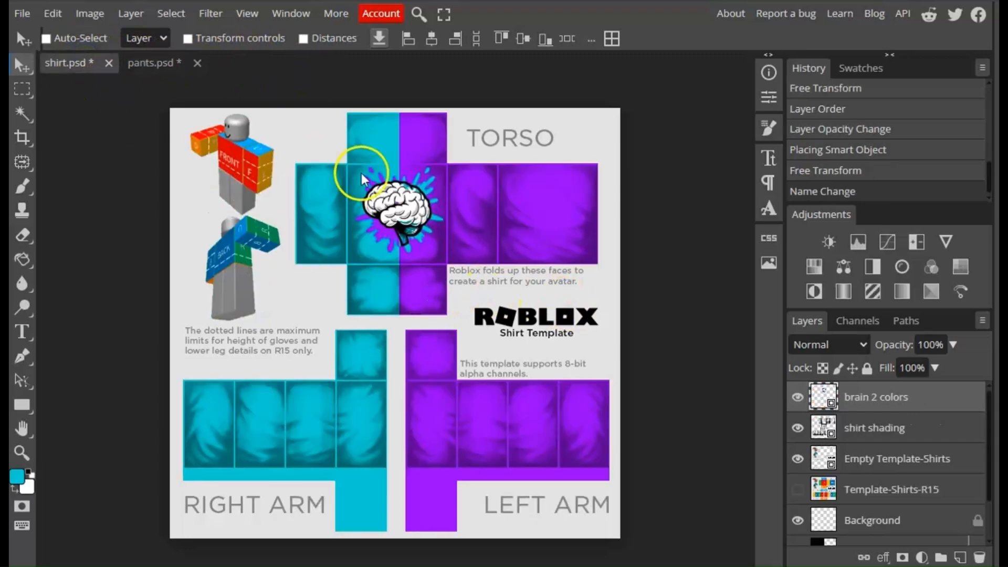
scroll(898, 441, down, 2)
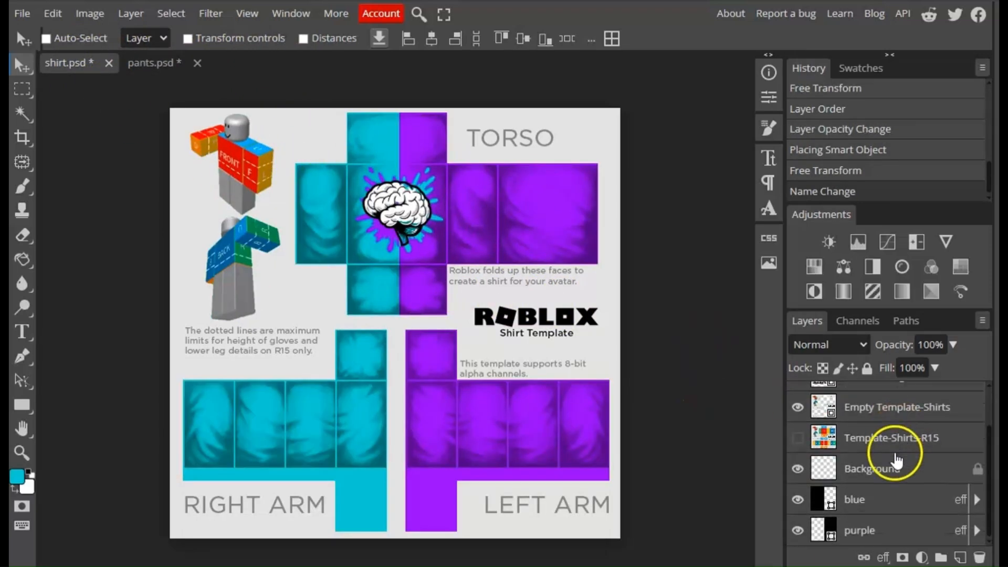
click(895, 505)
drag(898, 505, 157, 62)
click(89, 64)
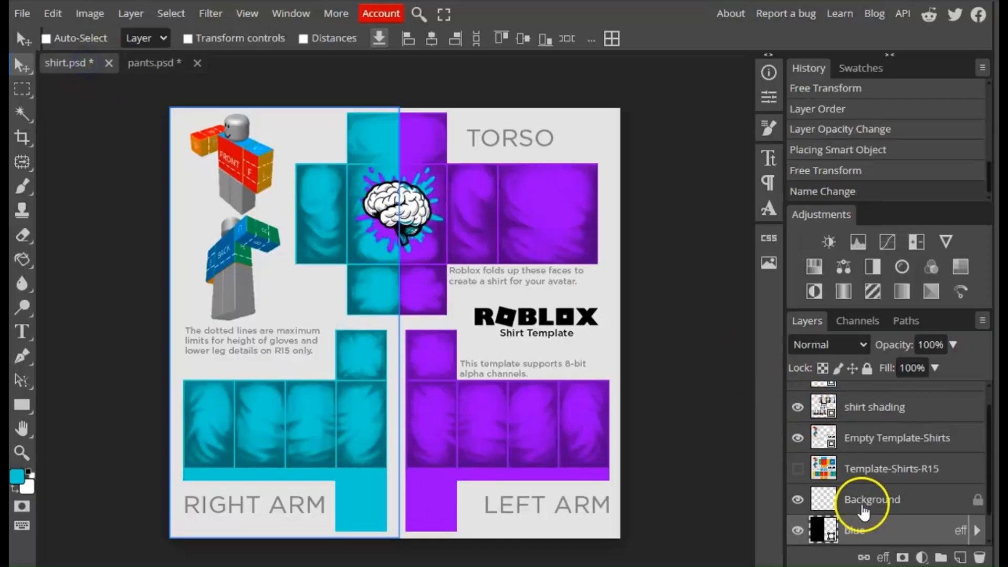
scroll(872, 513, down, 1)
click(891, 533)
drag(892, 538, 176, 63)
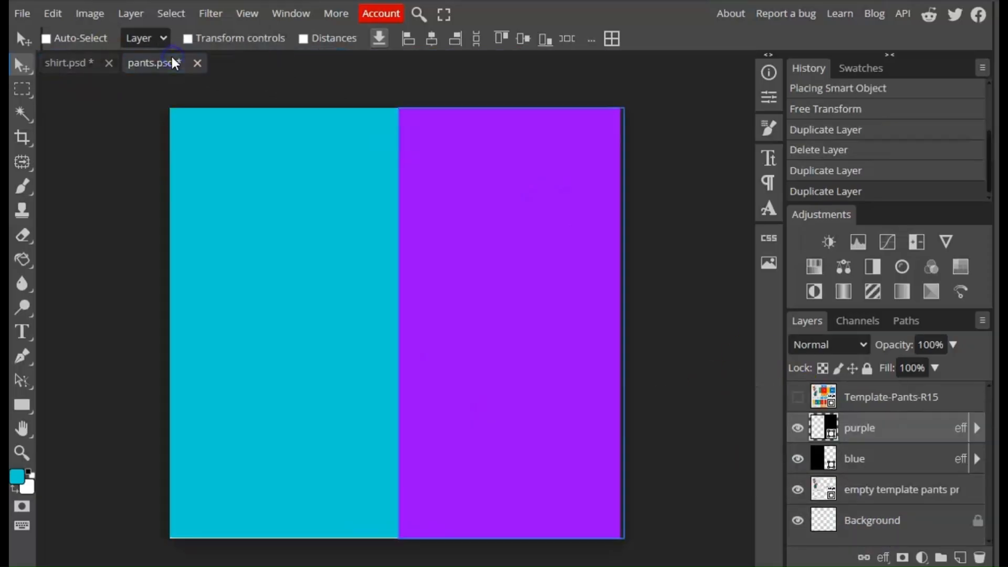
Swap the two color halves so purple covers the right-leg side and blue the left-leg side, checking them against the Template-Pants-R15 layer.
drag(558, 335, 325, 331)
click(855, 458)
drag(254, 283, 477, 282)
click(798, 397)
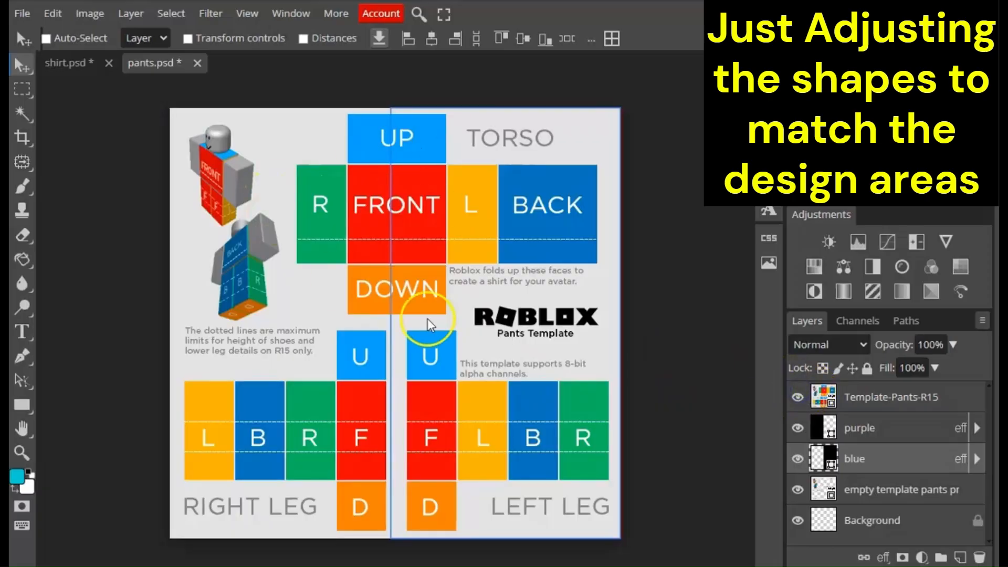
click(797, 397)
Shrink the blue rectangle from its upper edge with Free Transform so it covers only the lower half of the left-leg side.
click(52, 13)
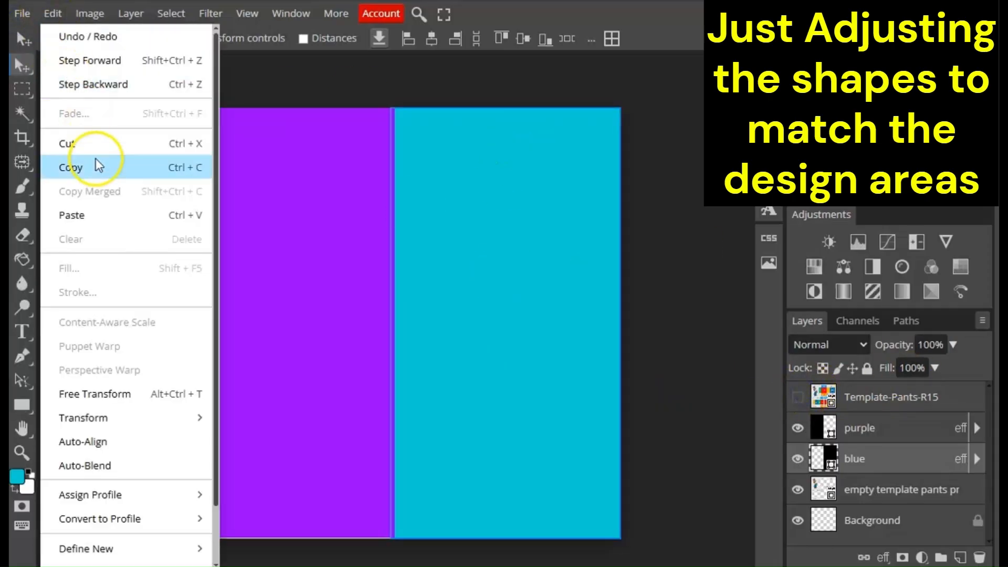
click(105, 392)
drag(506, 108, 476, 323)
click(574, 39)
Reduce the purple rectangle's height to 49.91% from its upper edge, and move the purple and blue layers beneath the Background layer.
click(900, 428)
click(52, 13)
click(143, 403)
drag(270, 107, 273, 322)
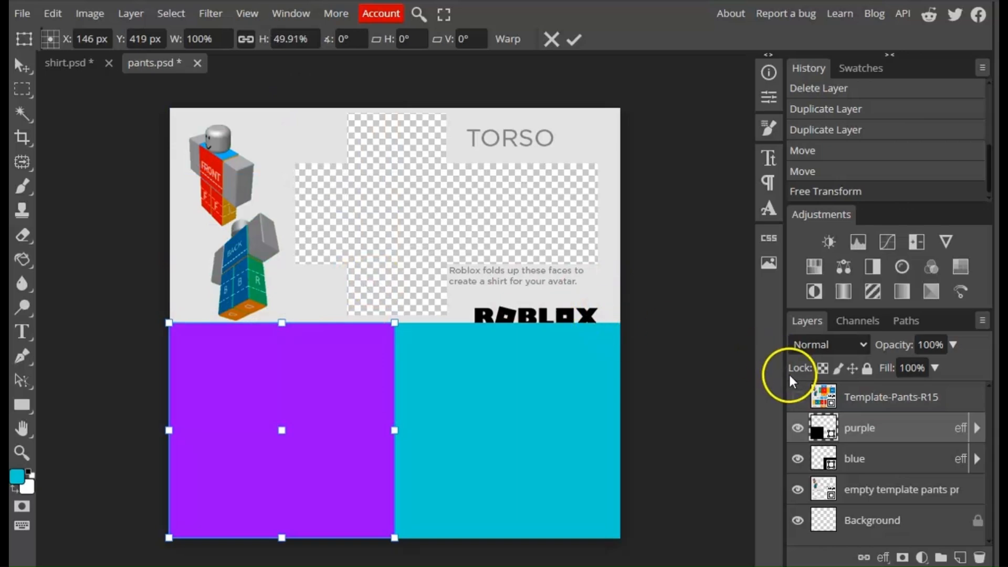
drag(859, 426, 891, 515)
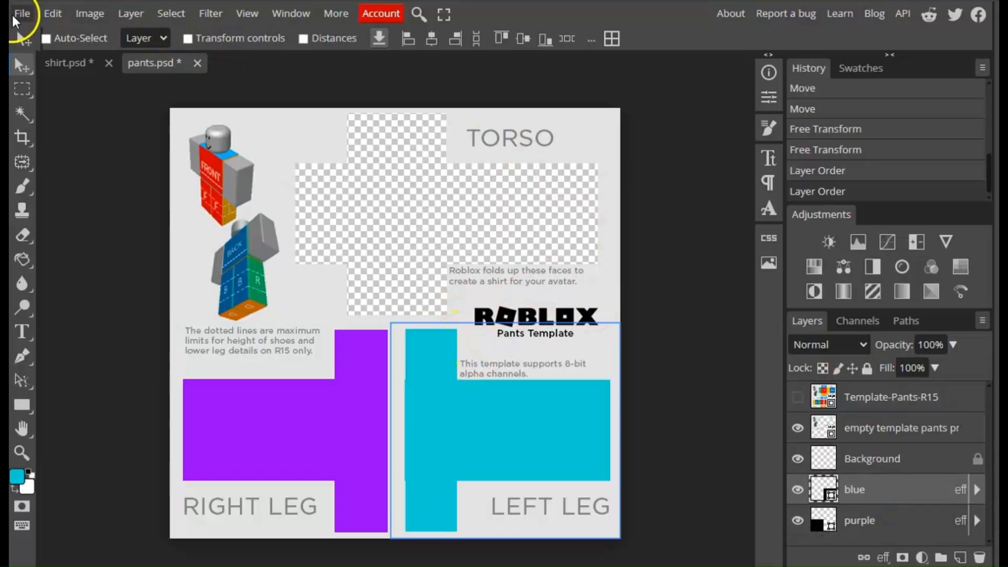
Place the "shirt shading" image in pants.psd and move its layer to the top of the layer stack.
click(14, 18)
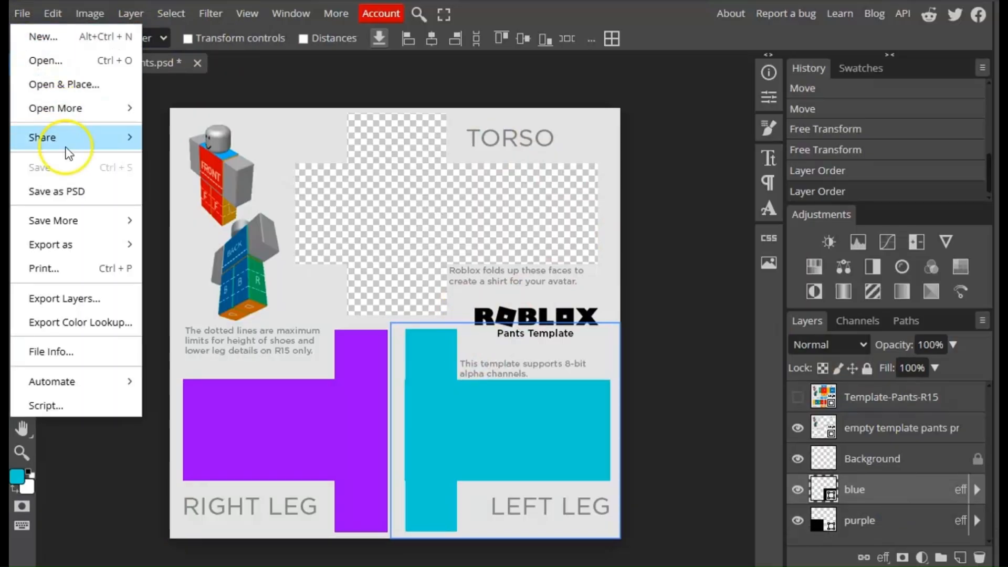
click(90, 85)
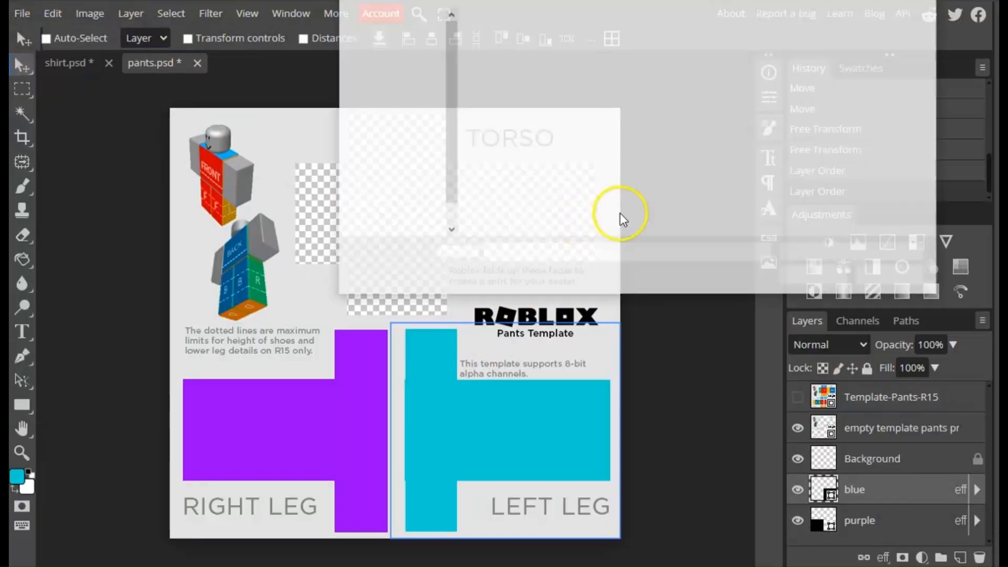
double_click(864, 160)
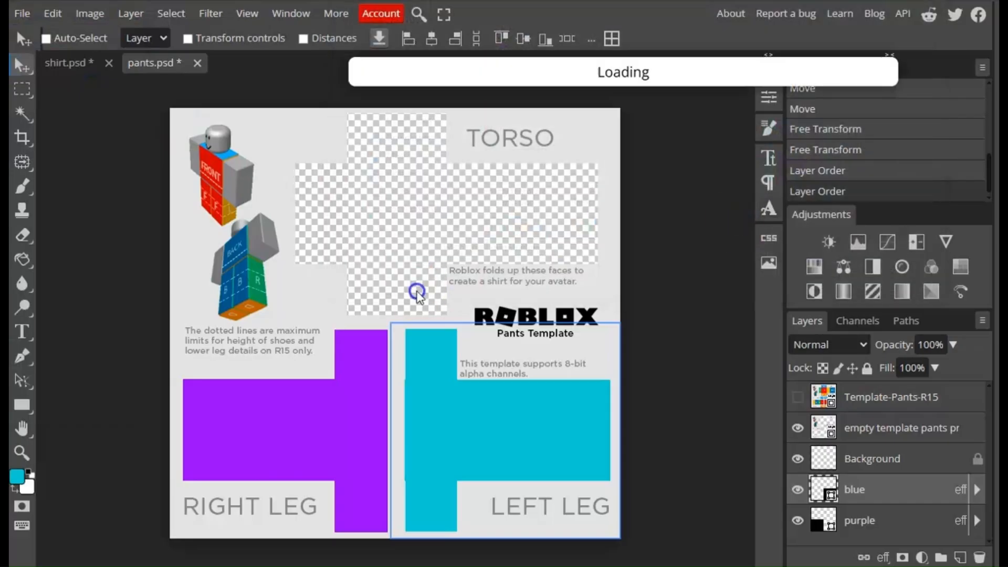
drag(884, 489, 872, 393)
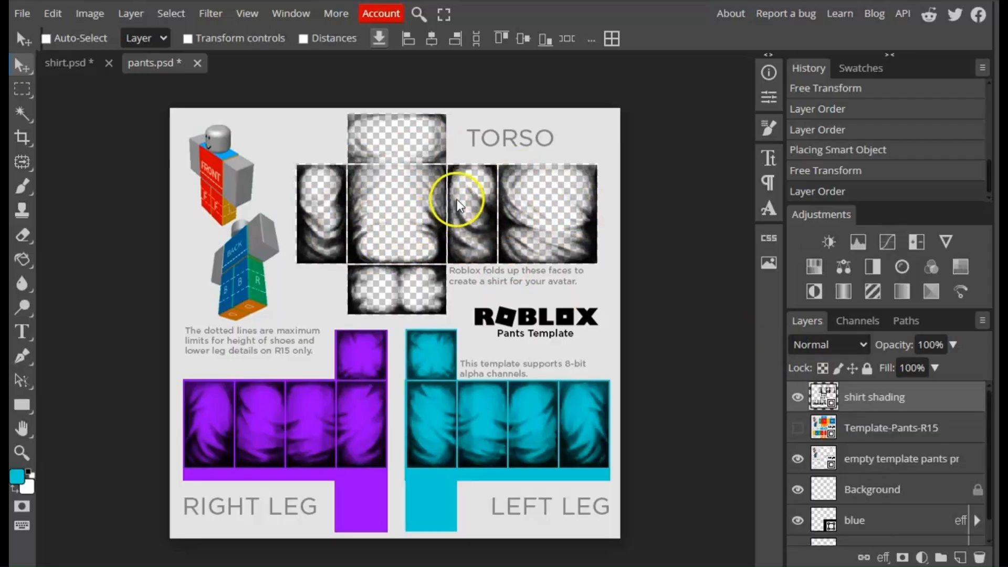
Select the upper torso half of the canvas, rasterize the shirt shading layer, clear its torso shading, and deselect.
click(22, 89)
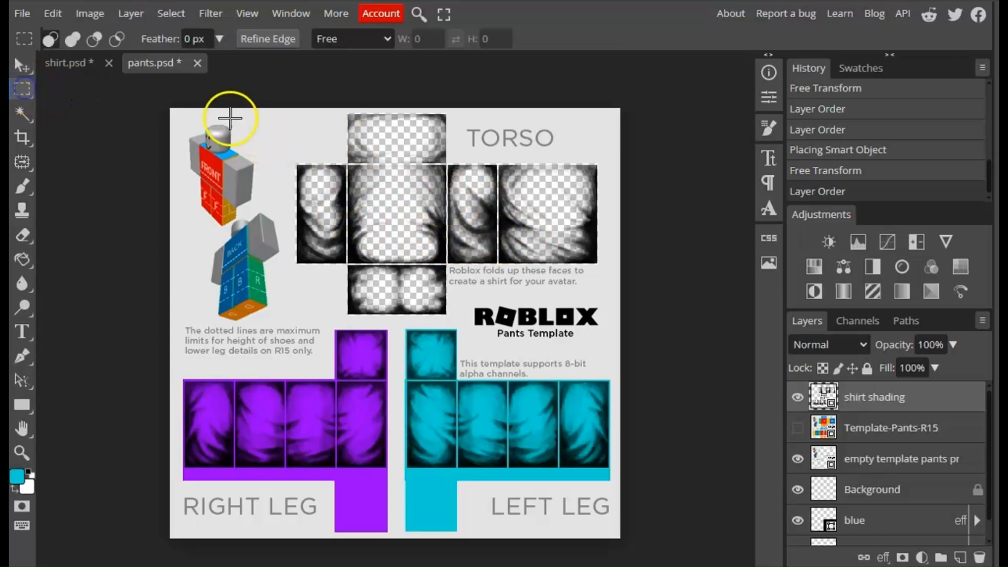
drag(175, 108, 624, 325)
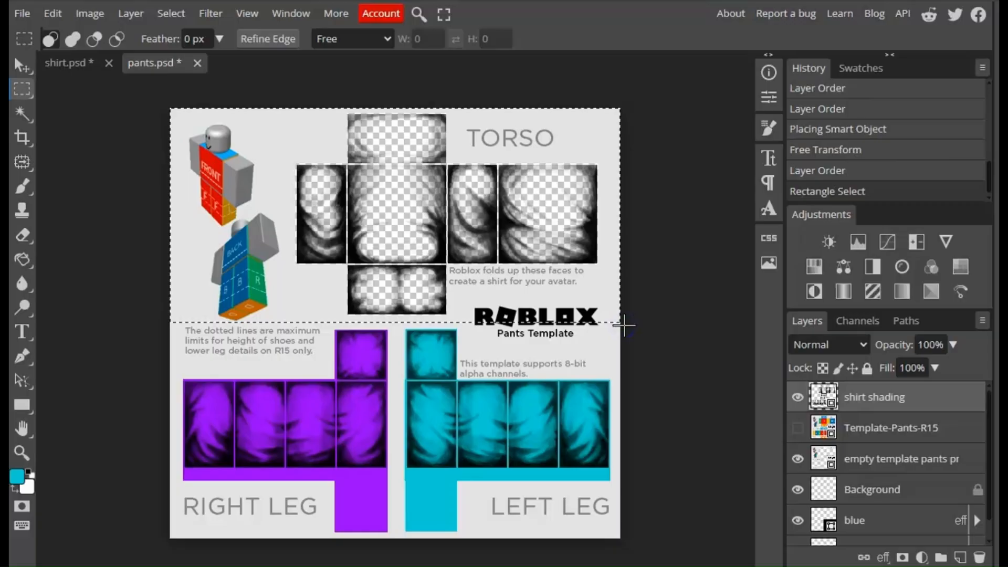
key(Delete)
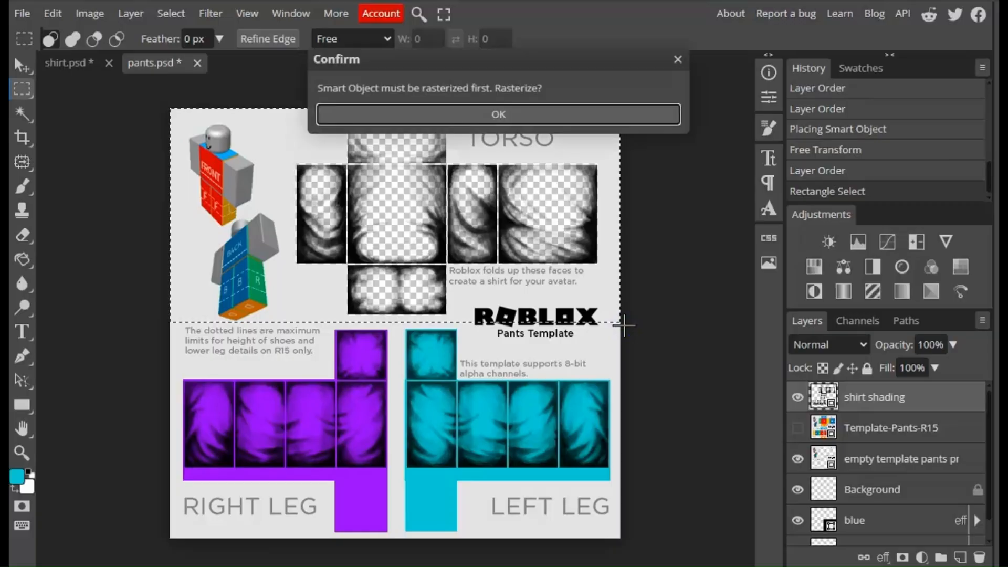
click(564, 114)
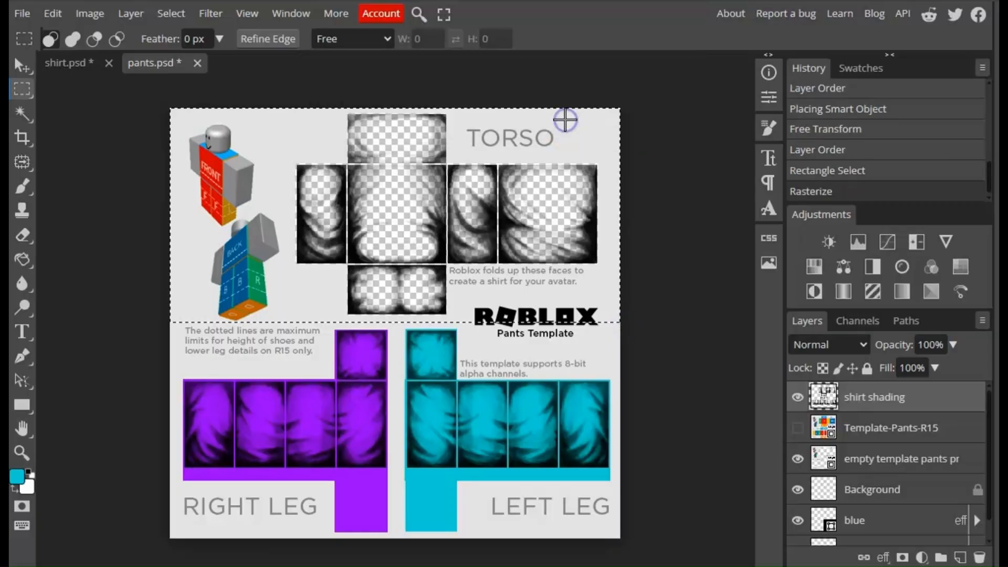
key(Delete)
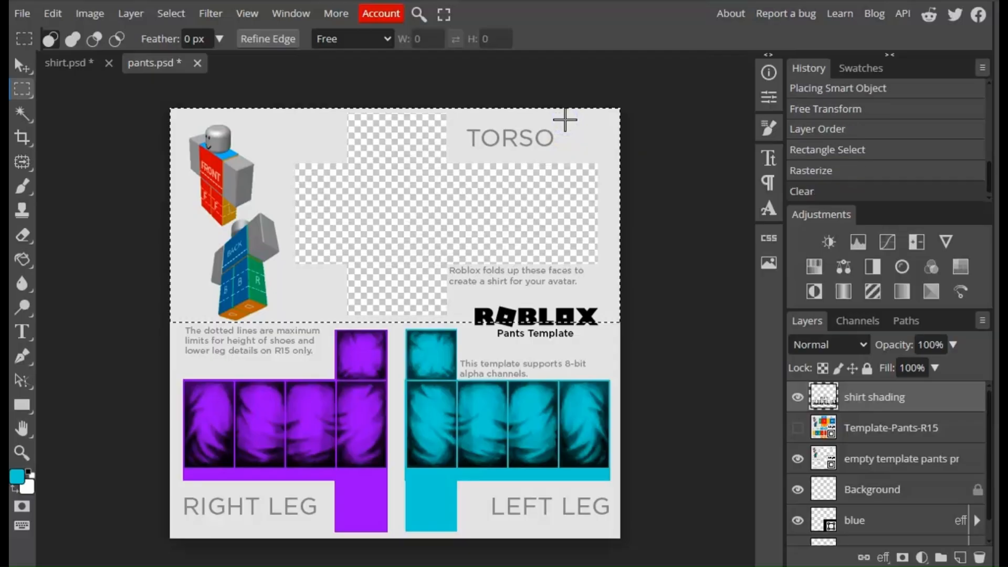
key(ctrl+d)
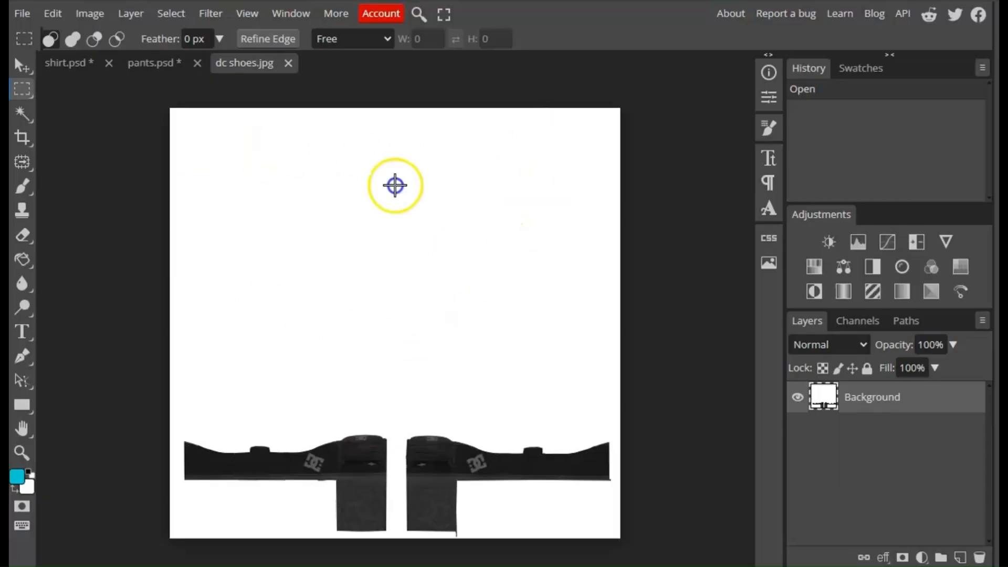
Remove the white background from dc shoes.jpg with the Magic Wand at tolerance 20 and deselect.
click(26, 111)
click(405, 270)
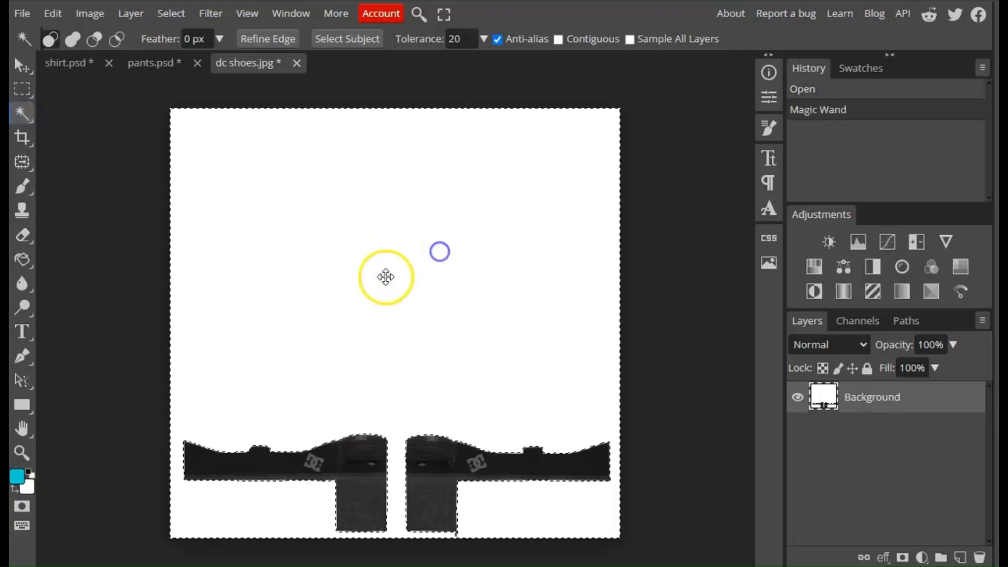
key(Delete)
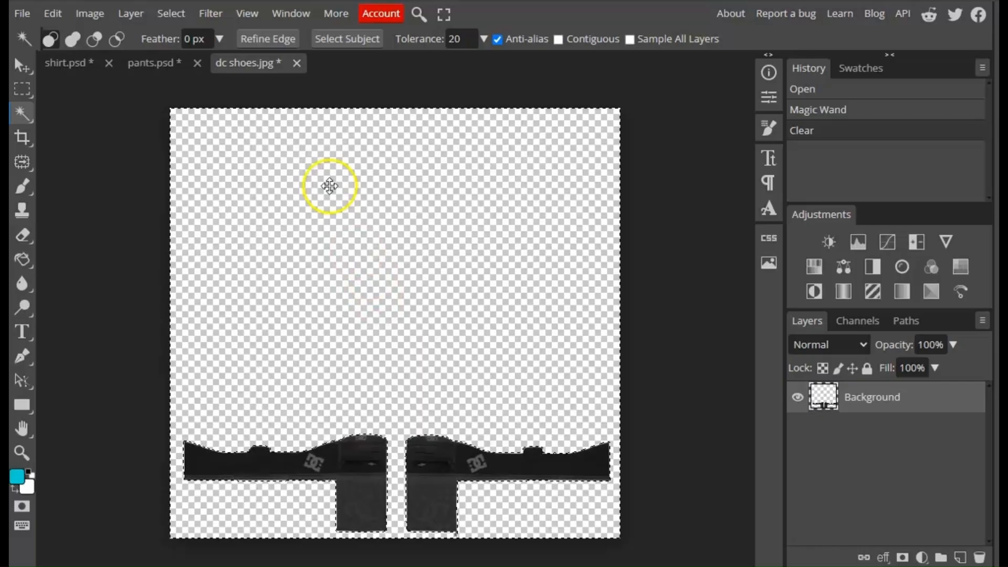
key(ctrl+d)
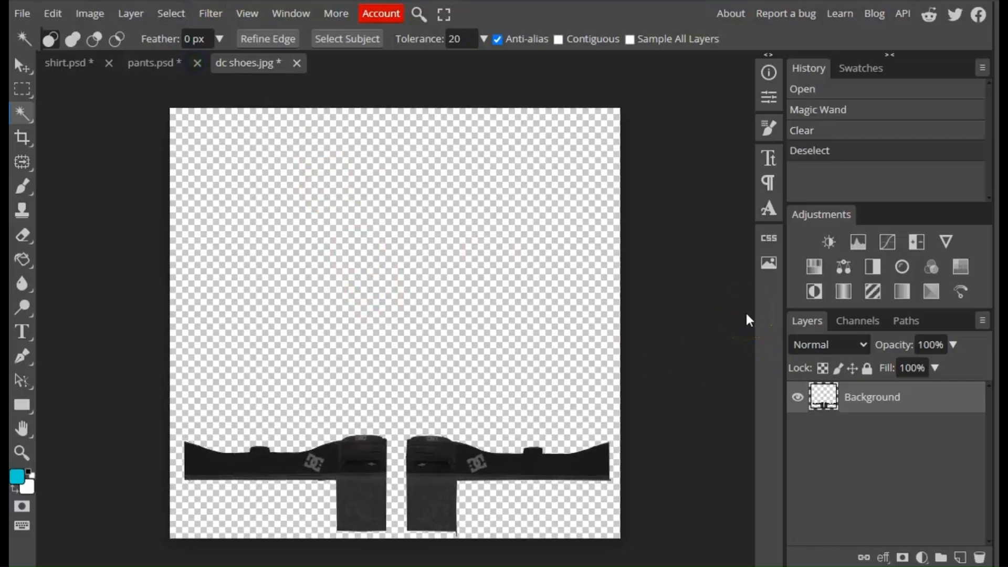
Add a Color Overlay with hex color 00ced1 to the shoes layer.
double_click(943, 412)
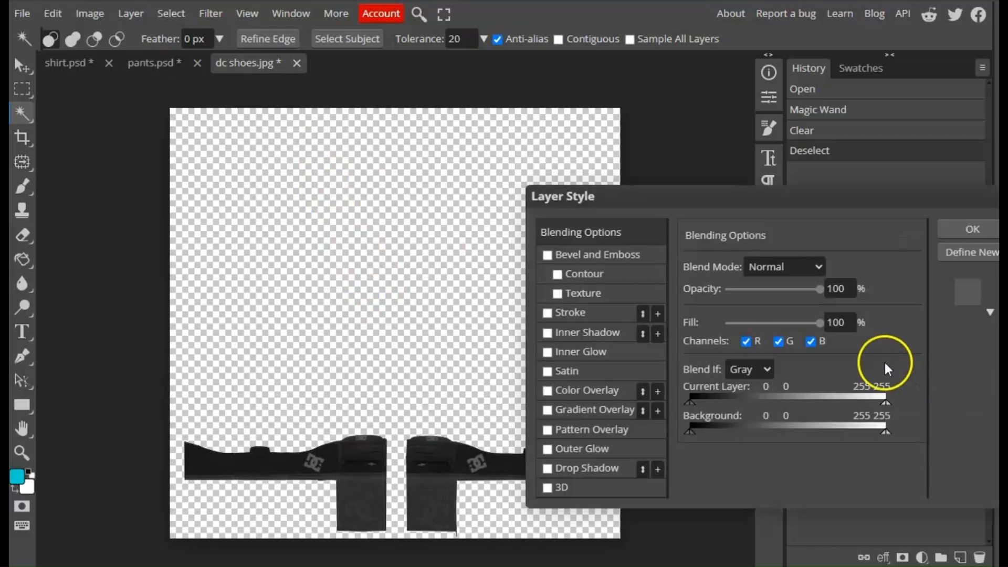
click(595, 390)
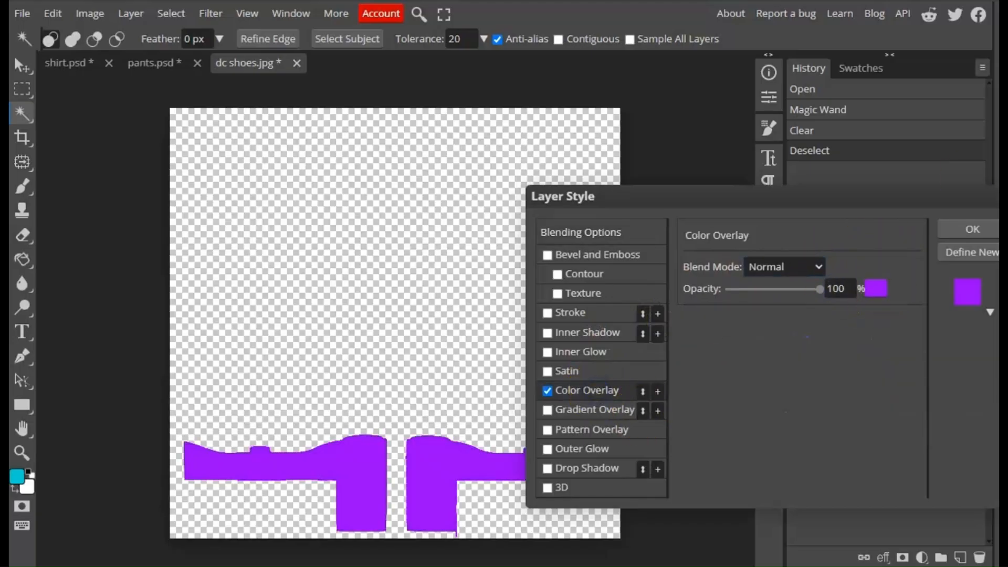
click(868, 294)
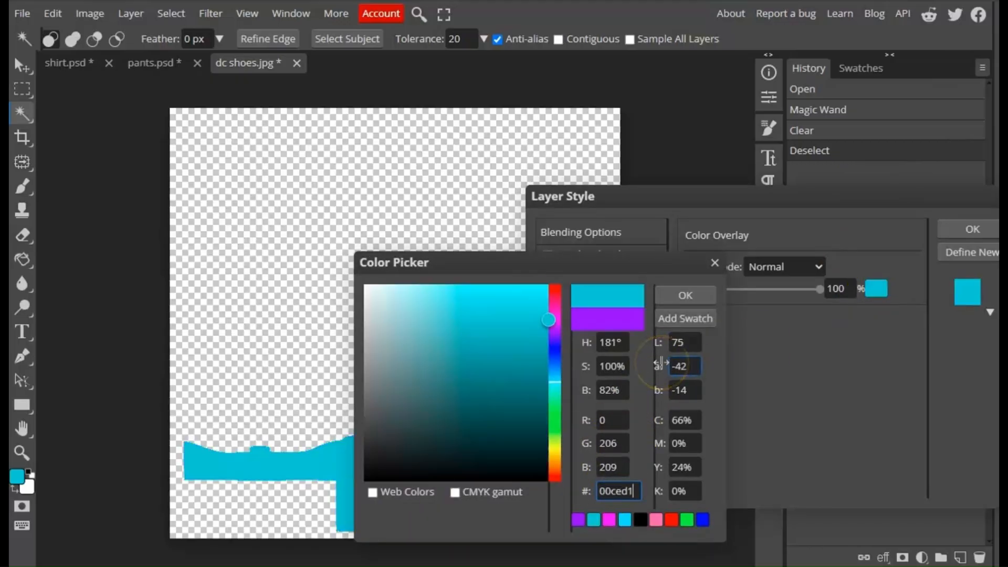
click(691, 296)
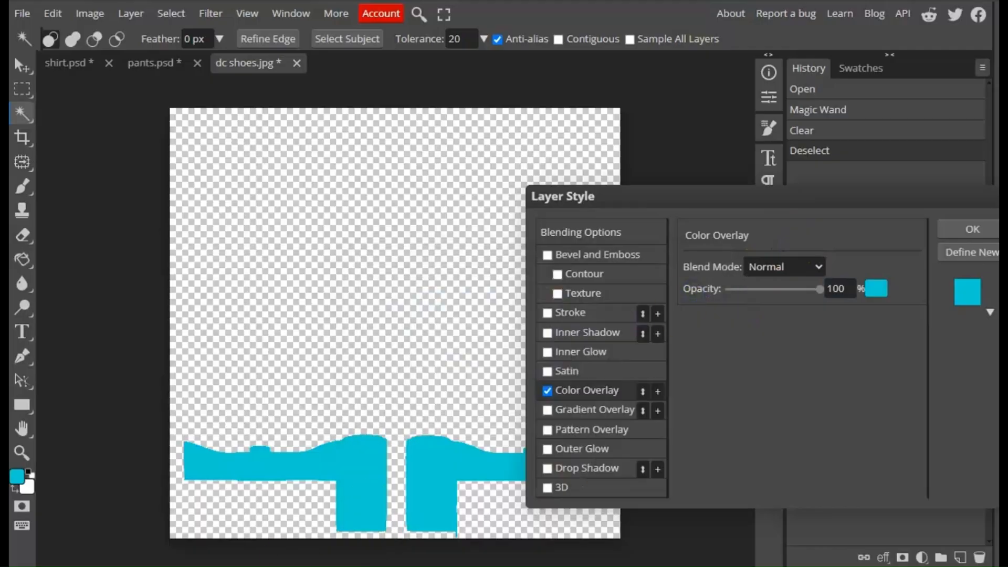
Set the shoes' Color Overlay blend mode to Hard Mix after trying Multiply, and copy the shoes layer into pants.psd.
drag(681, 174, 317, 76)
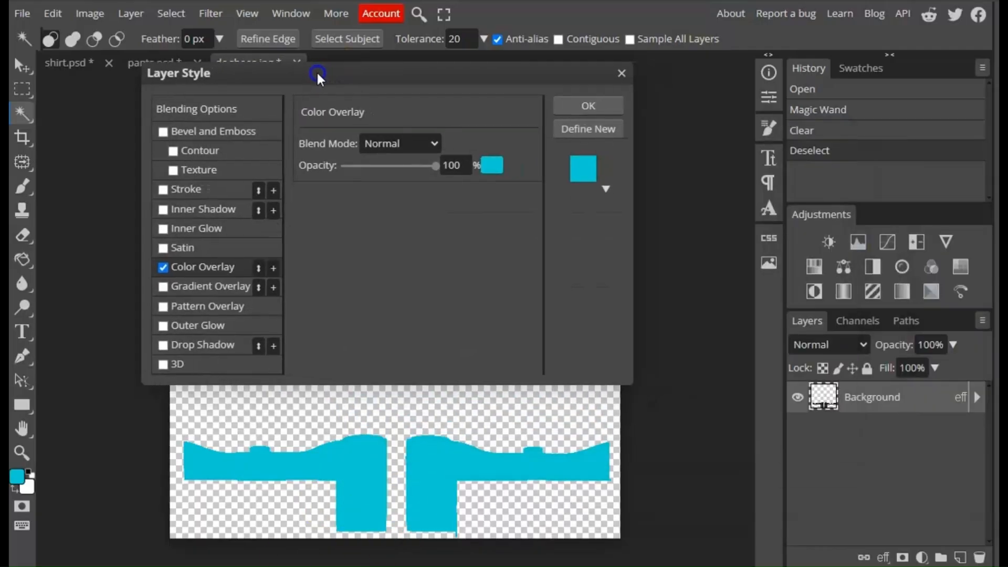
click(435, 143)
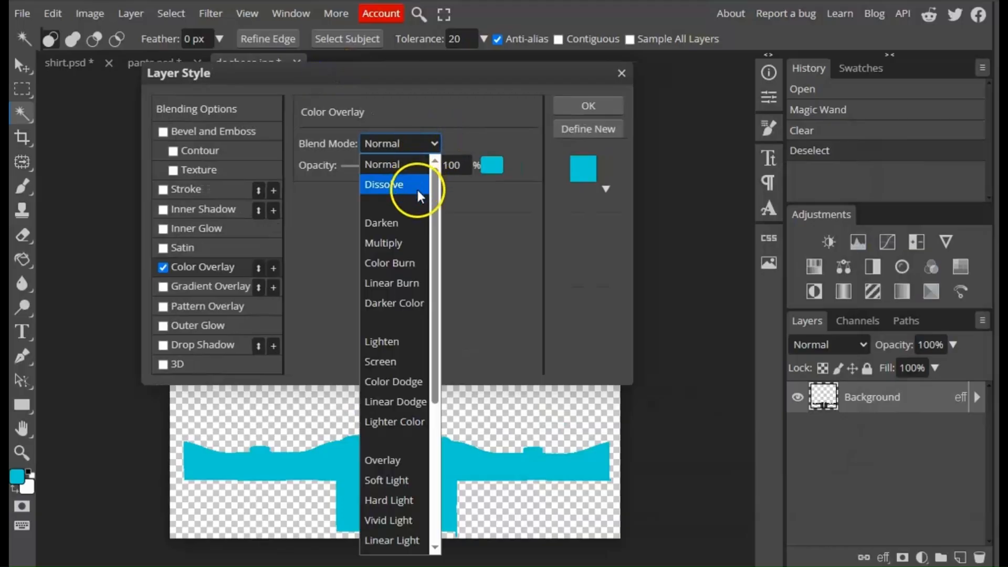
click(405, 242)
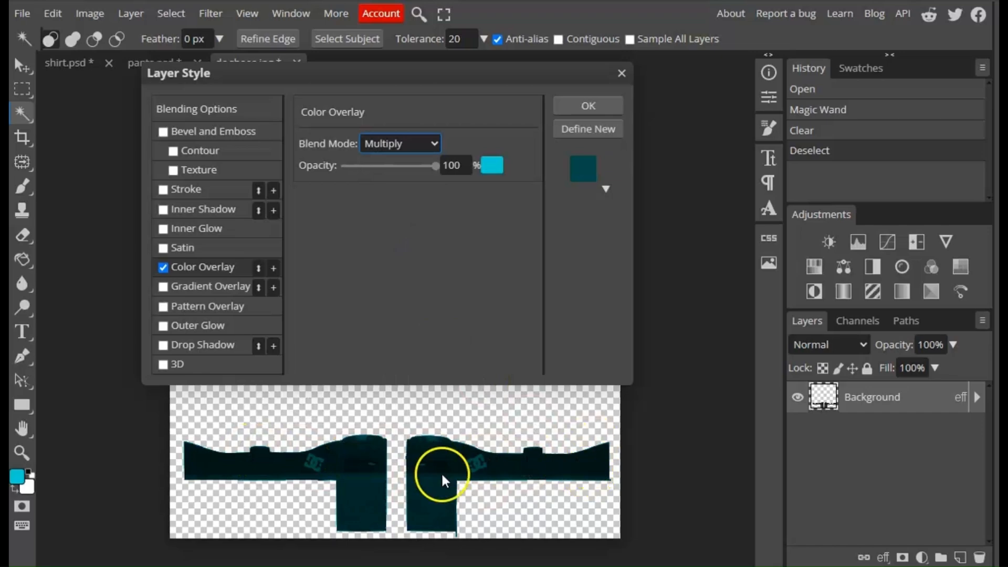
click(417, 144)
scroll(414, 331, down, 5)
click(405, 347)
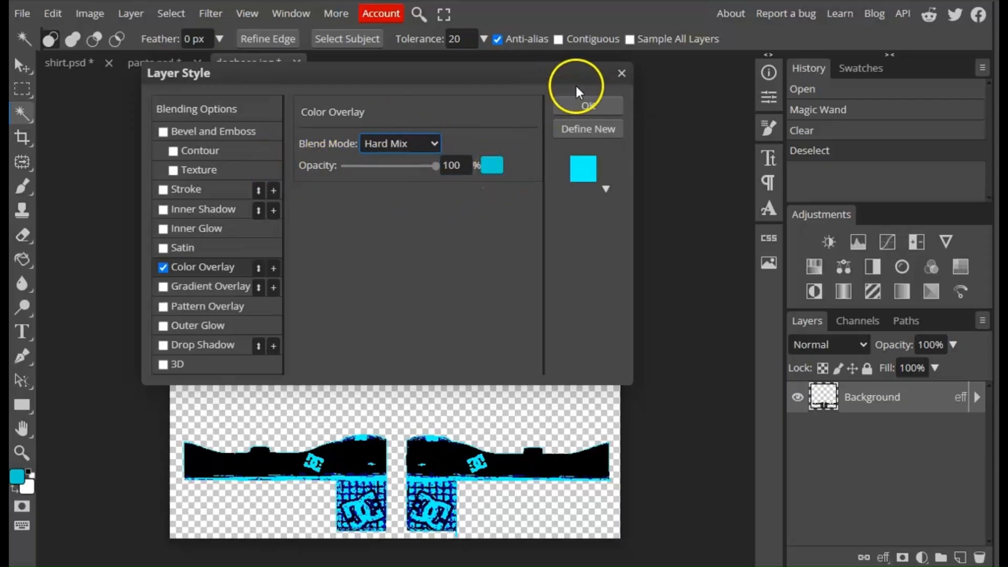
click(595, 104)
drag(893, 420, 813, 493)
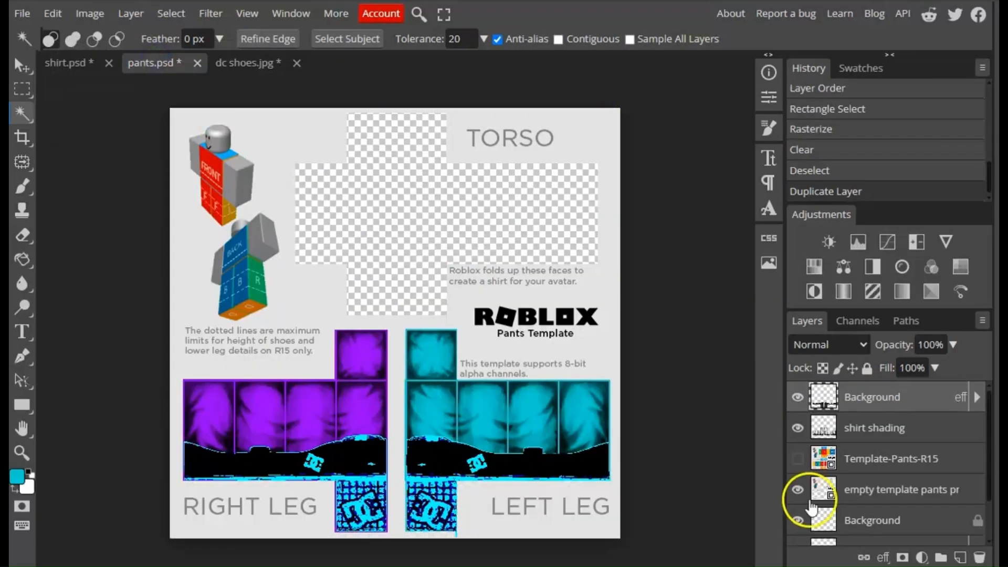
Rename the duplicated DC shoes layer in pants.psd as "shoes" and switch to shirt.psd.
double_click(880, 404)
text(shoes)
click(786, 376)
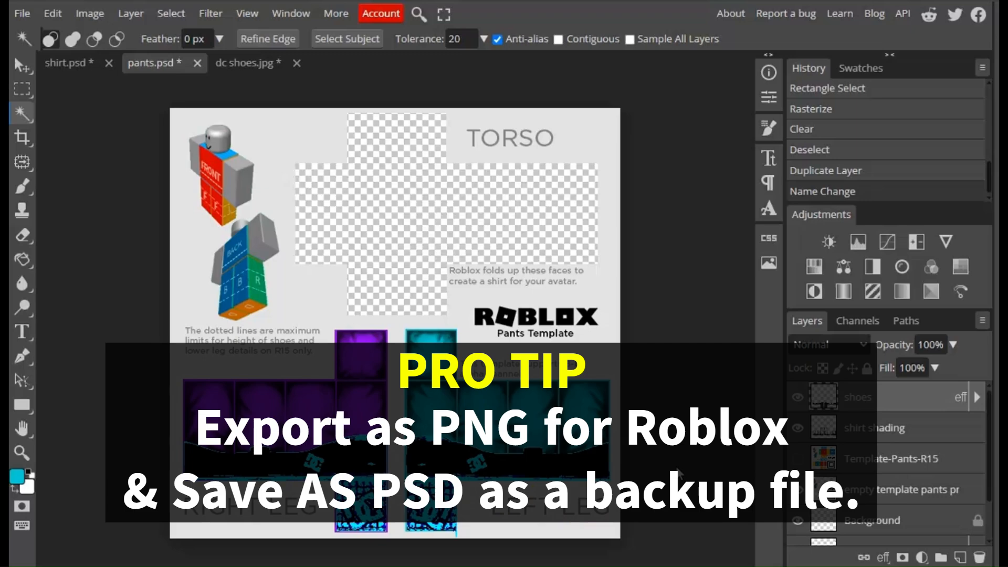
click(70, 62)
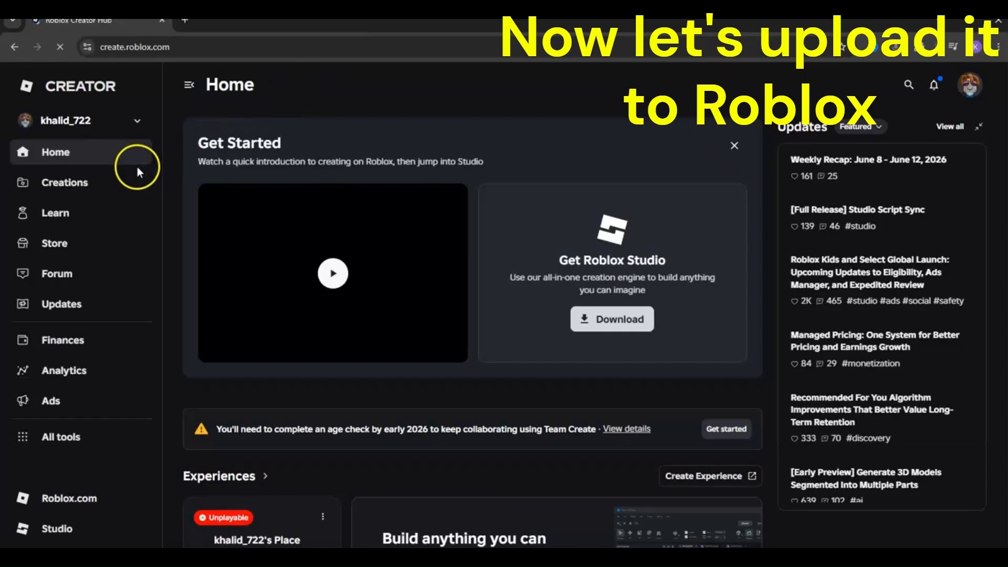
In Roblox Creator Hub, go to the classic avatar items under Creations, filter by shirts and start a new Shirt asset upload.
click(108, 185)
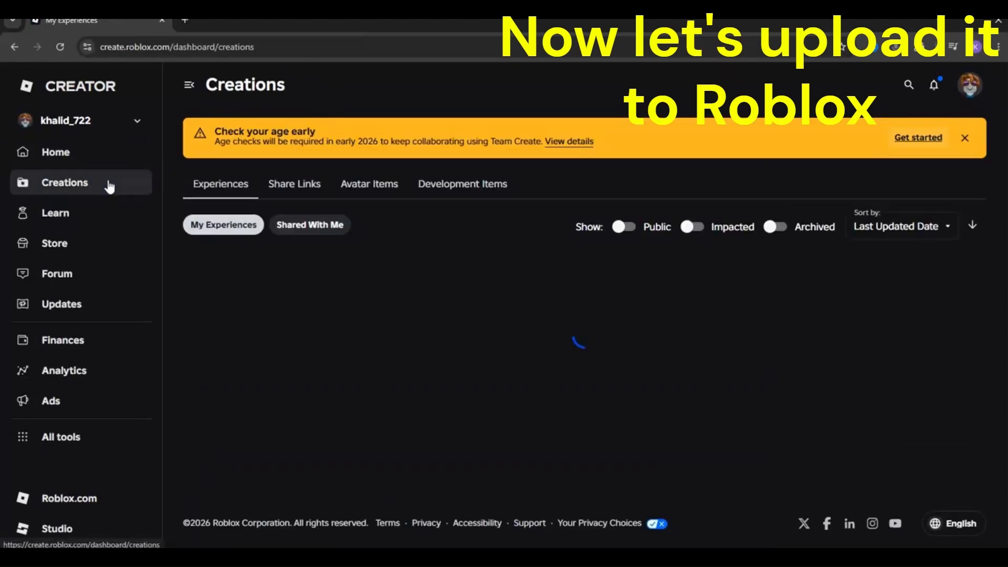
click(355, 191)
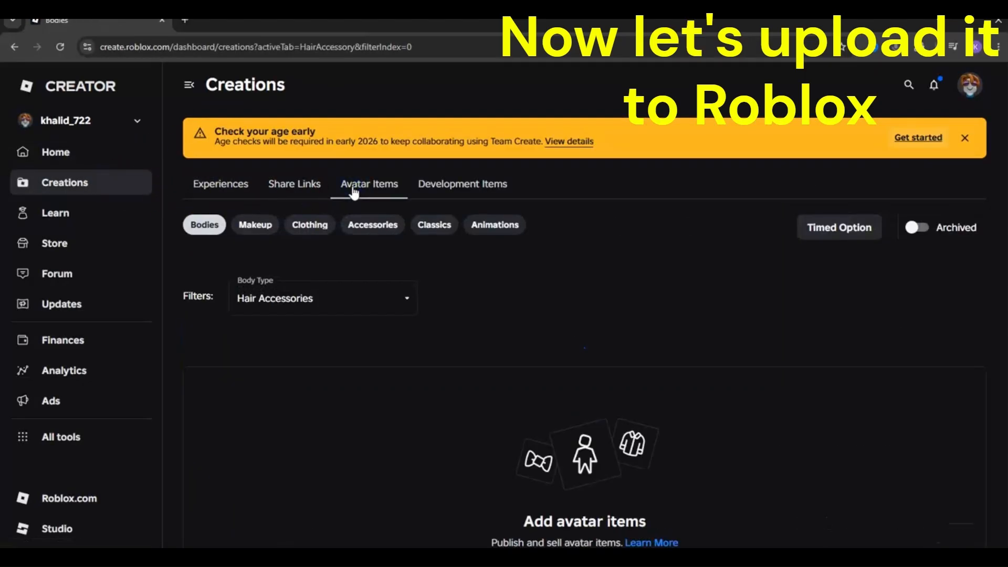
click(434, 225)
click(390, 291)
click(373, 353)
scroll(468, 340, down, 5)
click(583, 359)
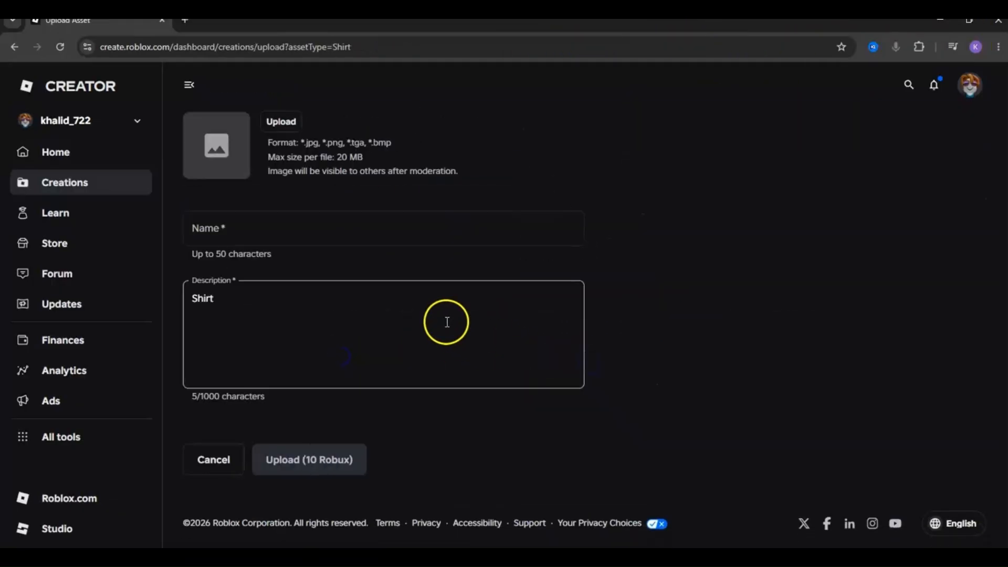
Choose My Design shirt from the outfits folder as the shirt asset's image.
scroll(341, 231, up, 3)
click(305, 252)
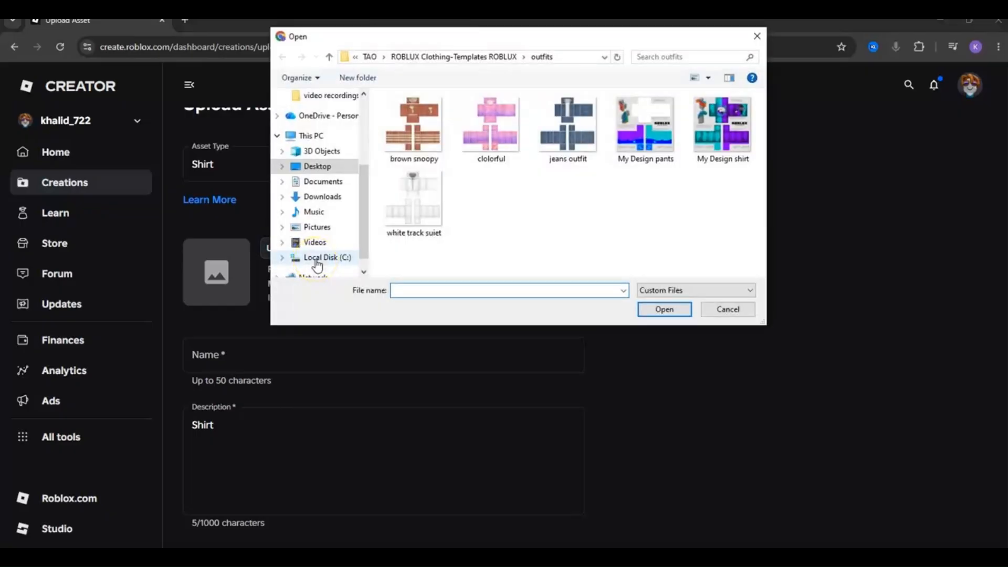
double_click(720, 124)
scroll(499, 226, down, 2)
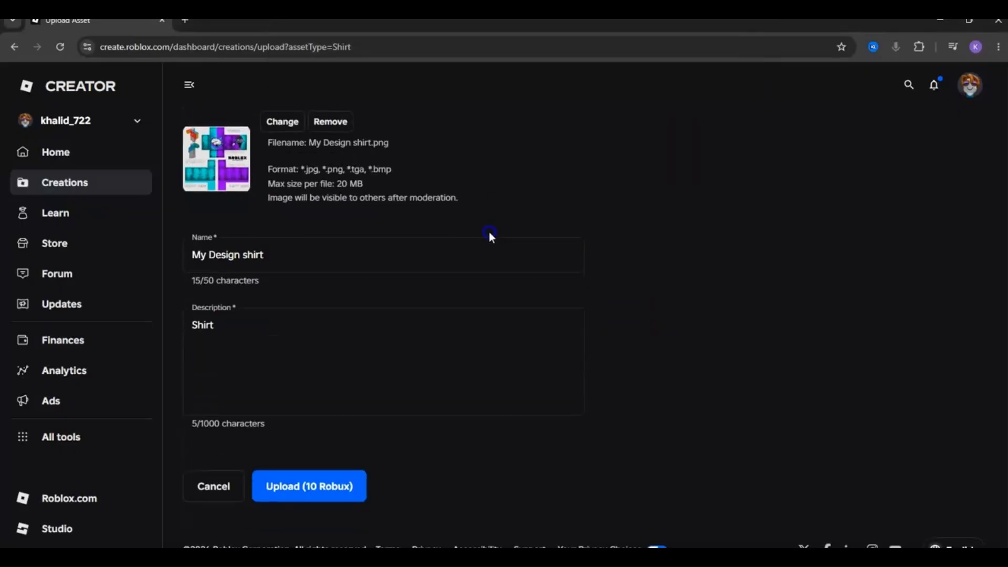
Upload the My Design shirt asset and approve the 10 Robux fee.
click(339, 485)
right_click(339, 484)
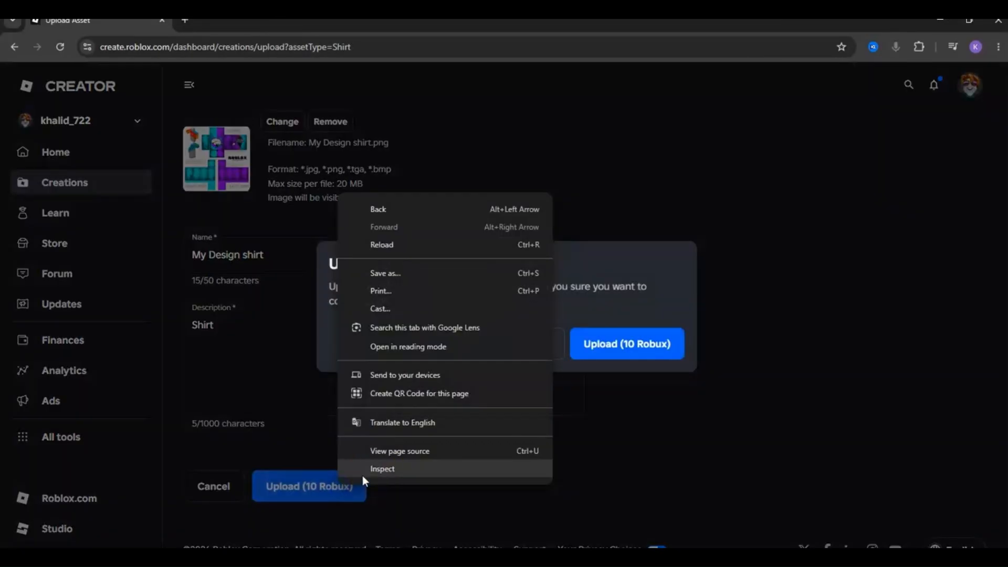
click(314, 491)
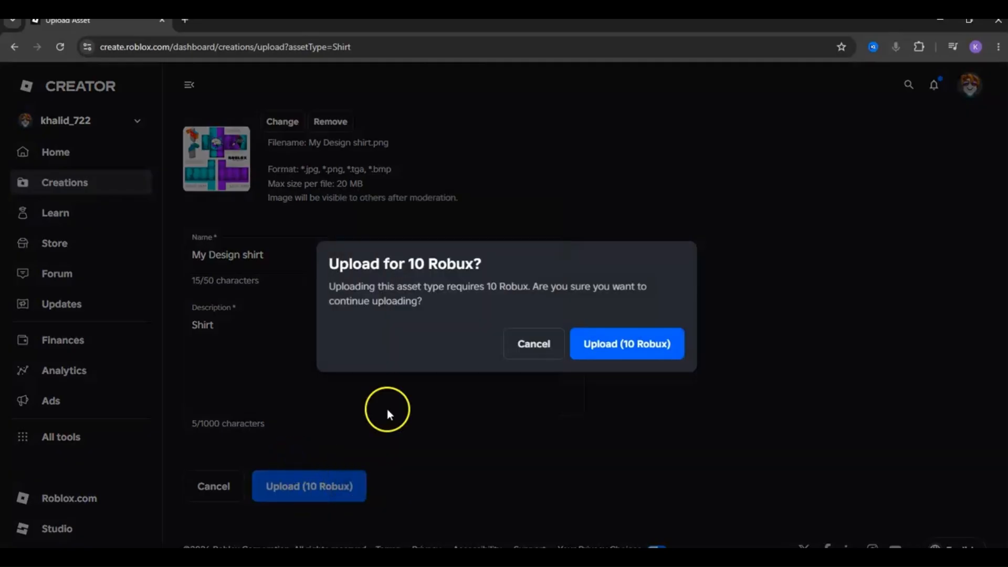
click(602, 343)
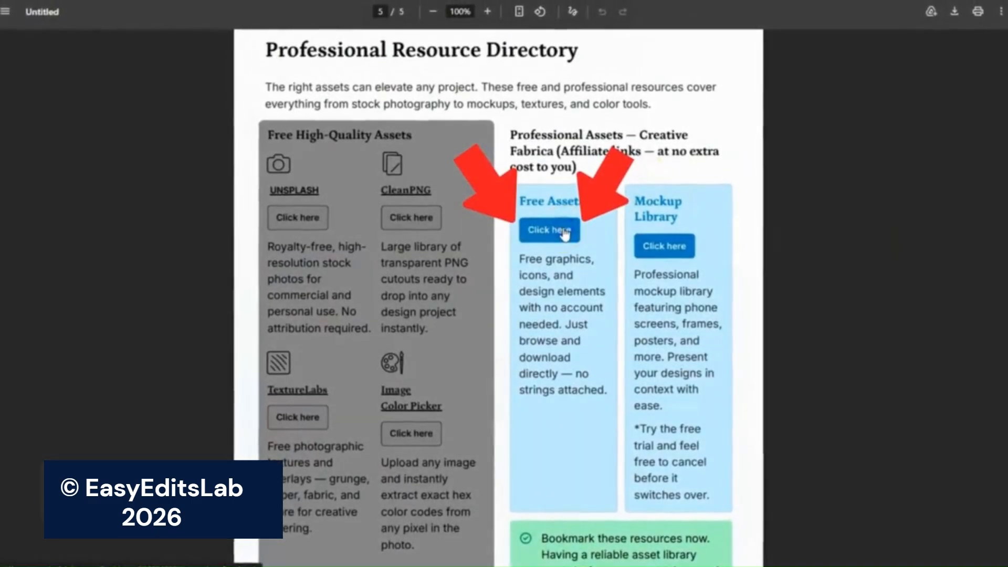
Open the Creative Fabrica Free Assets link from the Professional Resource Directory PDF.
click(564, 234)
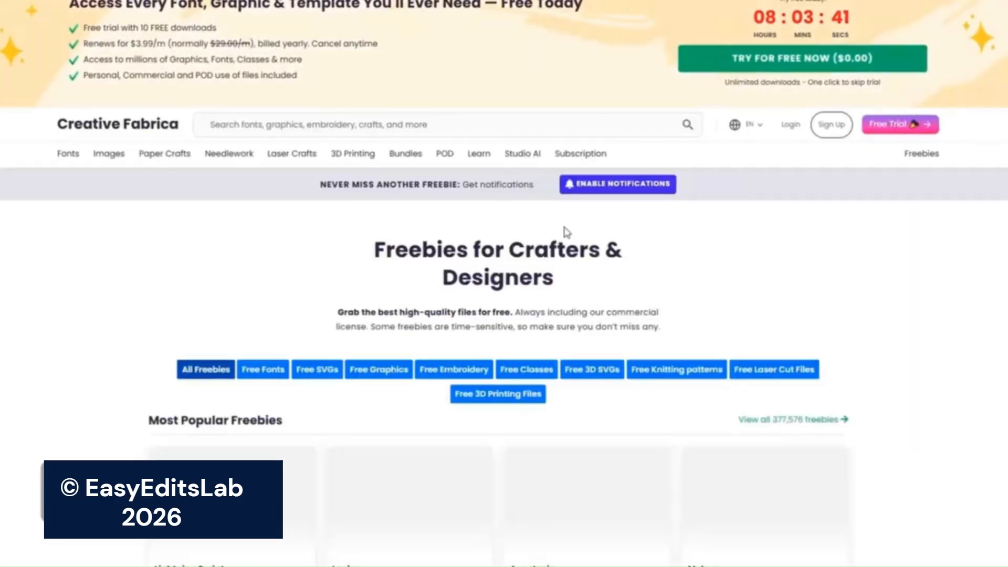